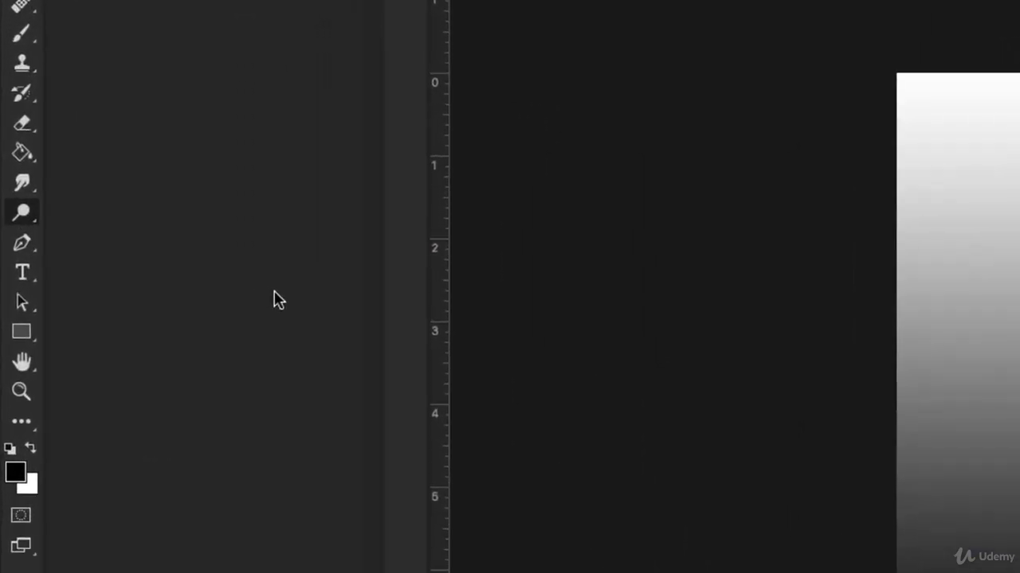
# Step: Alternate between the Dodge Tool and the Burn Tool twice, leaving the Dodge Tool active
pyautogui.click(28, 212)
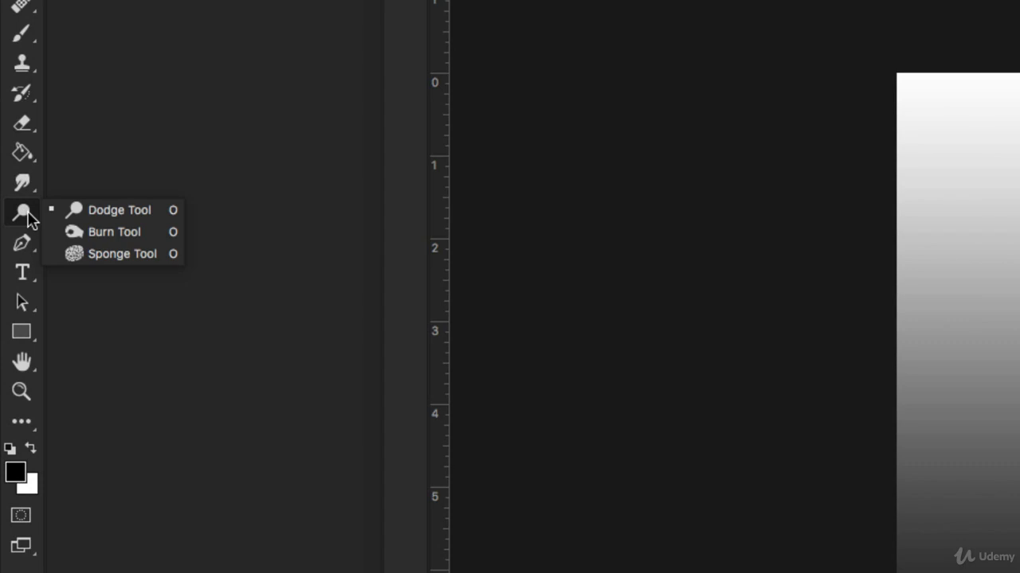
pyautogui.click(110, 238)
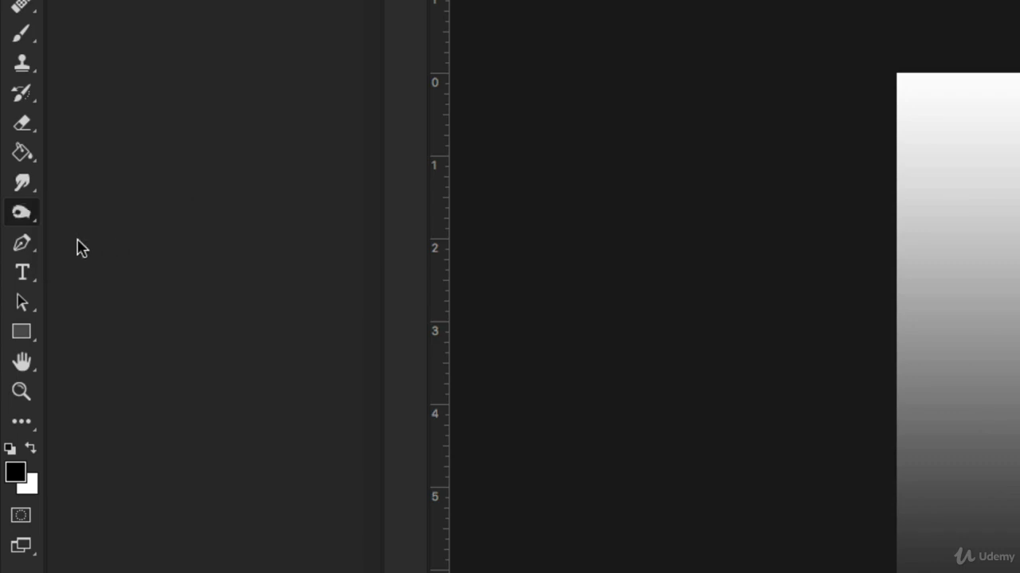
pyautogui.rightClick(22, 215)
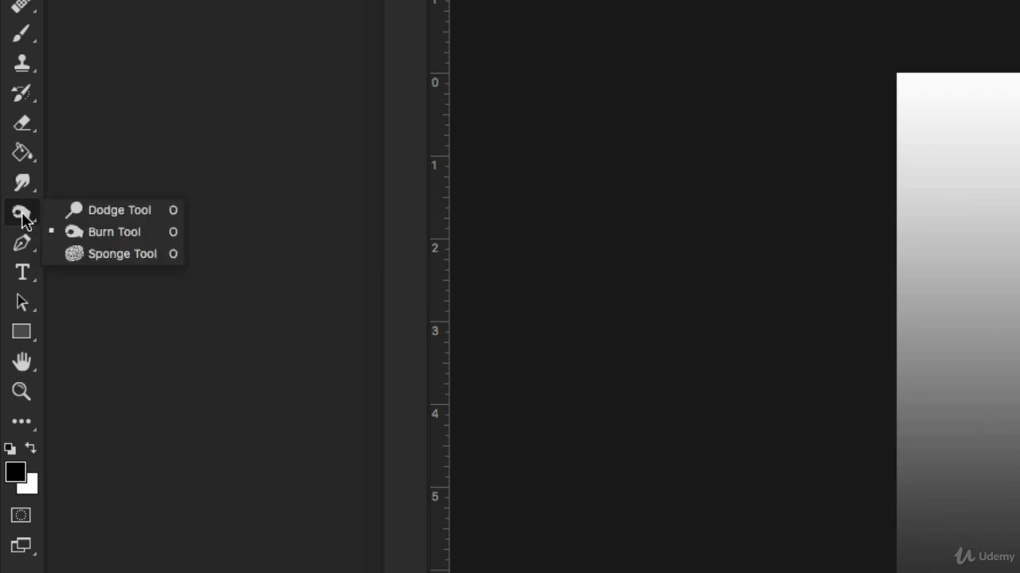
pyautogui.click(115, 214)
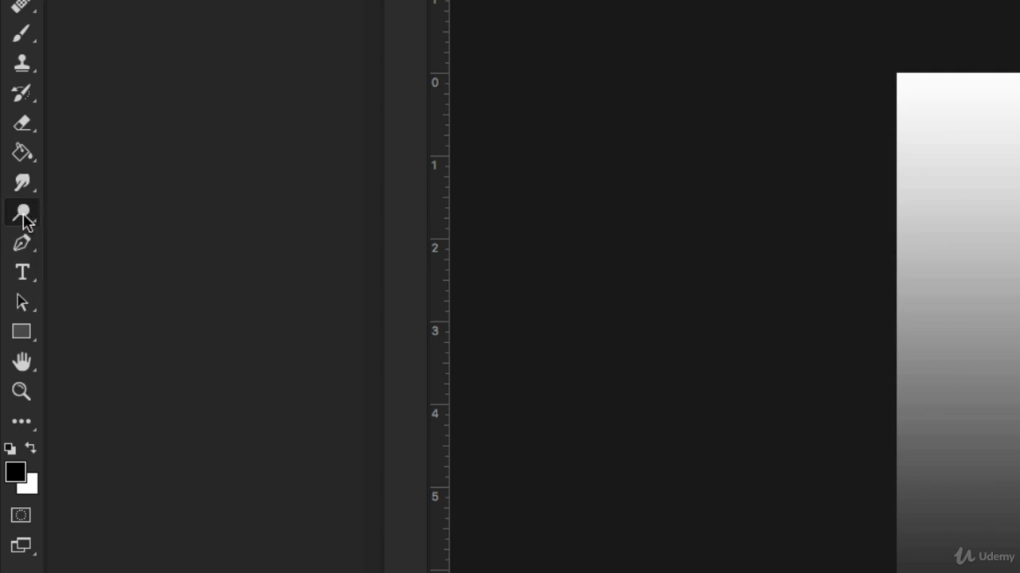
pyautogui.rightClick(23, 215)
pyautogui.click(94, 235)
pyautogui.rightClick(22, 214)
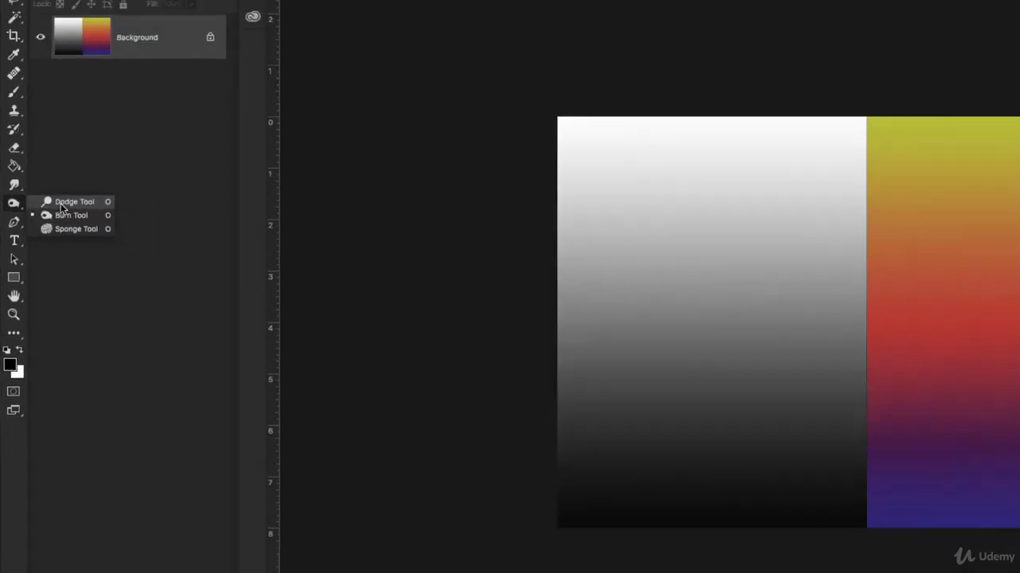
pyautogui.click(63, 202)
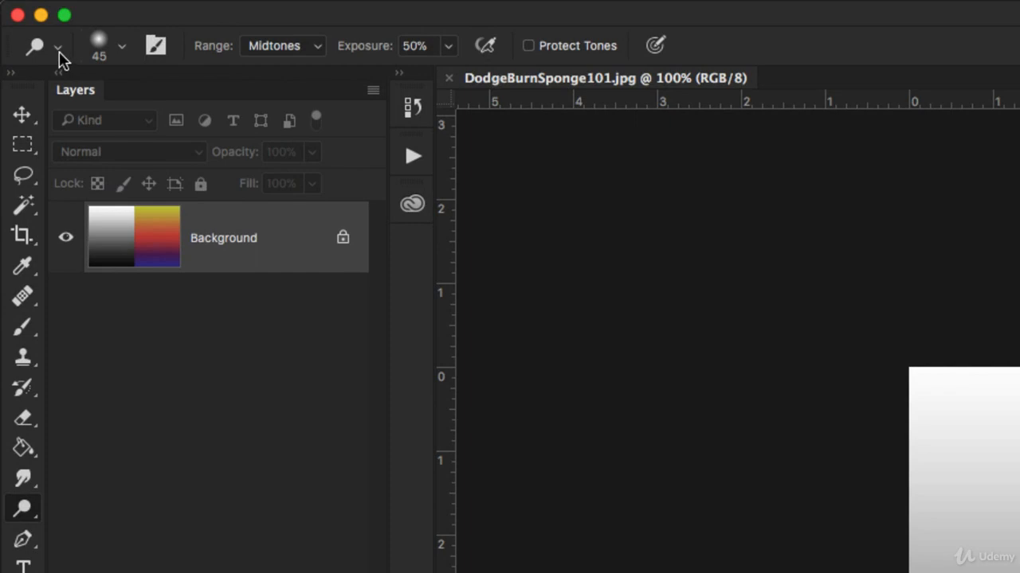
# Step: Browse the saved tool presets and limit the list to Current Tool Only
pyautogui.click(58, 52)
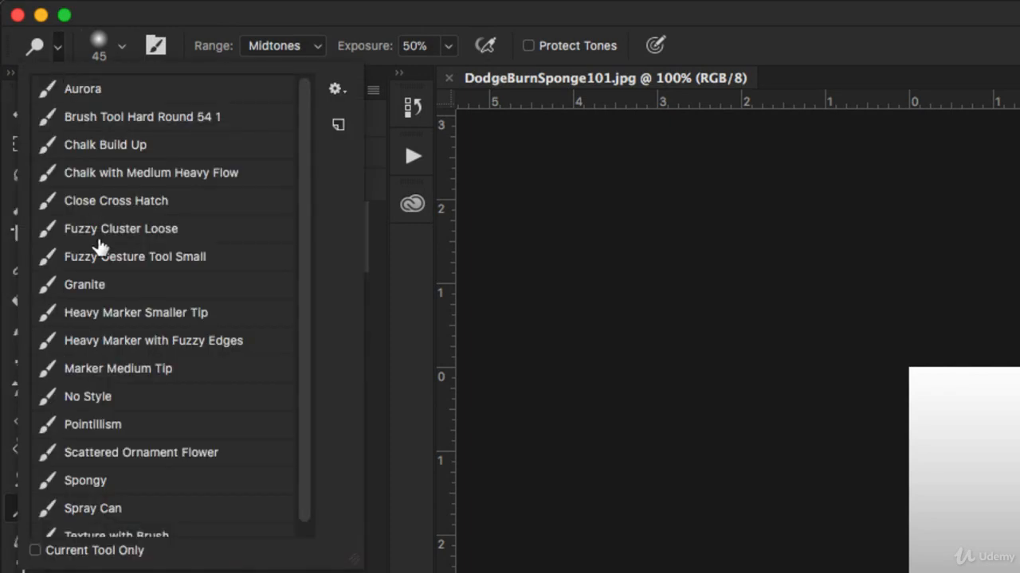
pyautogui.scroll(-1, 100, 247)
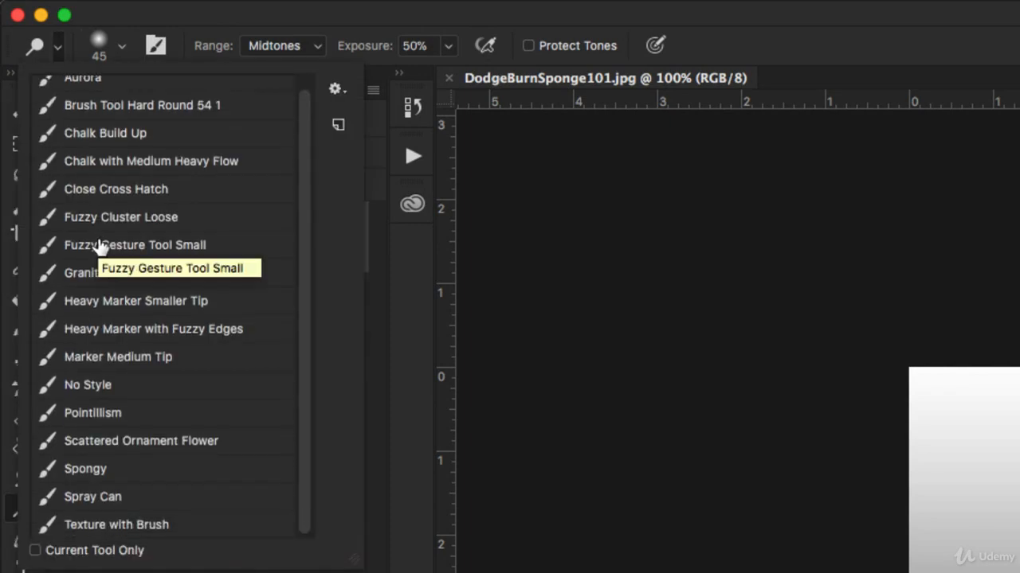
pyautogui.scroll(1, 98, 244)
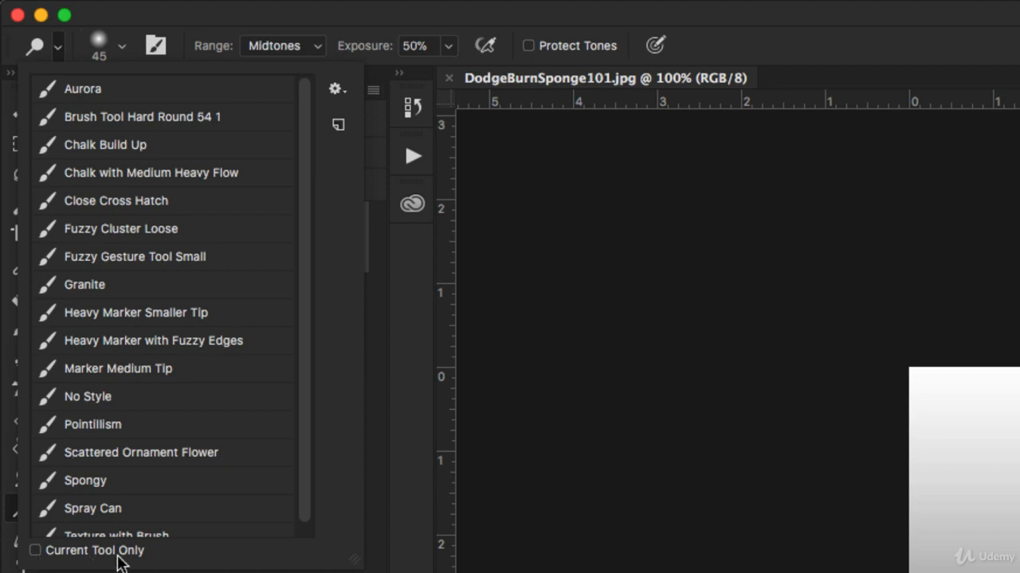
pyautogui.click(35, 550)
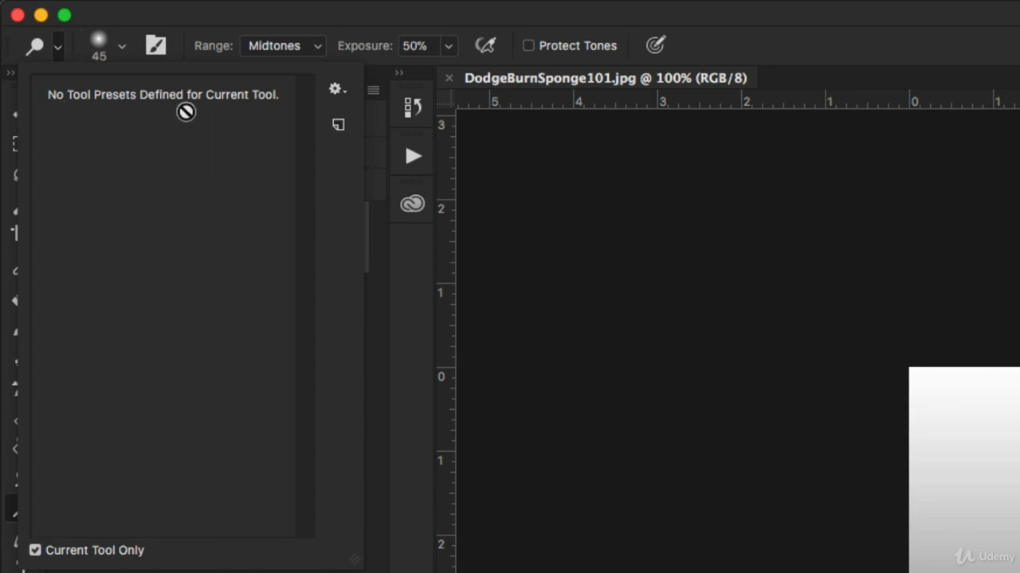
pyautogui.click(63, 47)
pyautogui.click(60, 45)
pyautogui.click(59, 43)
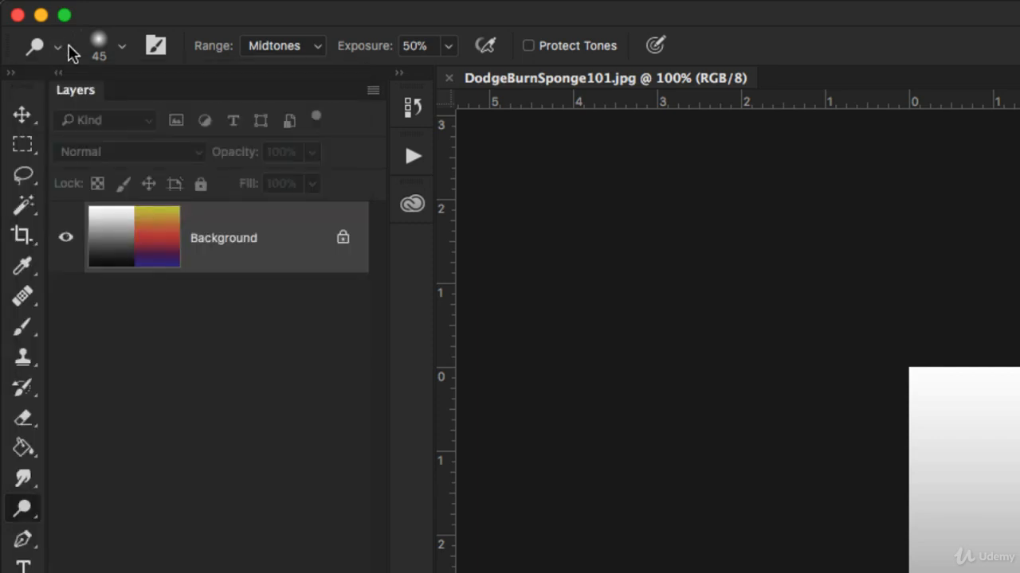
# Step: Browse the brush presets available for the Dodge Tool, from Soft Round through the airbrush and watercolor brushes
pyautogui.click(120, 46)
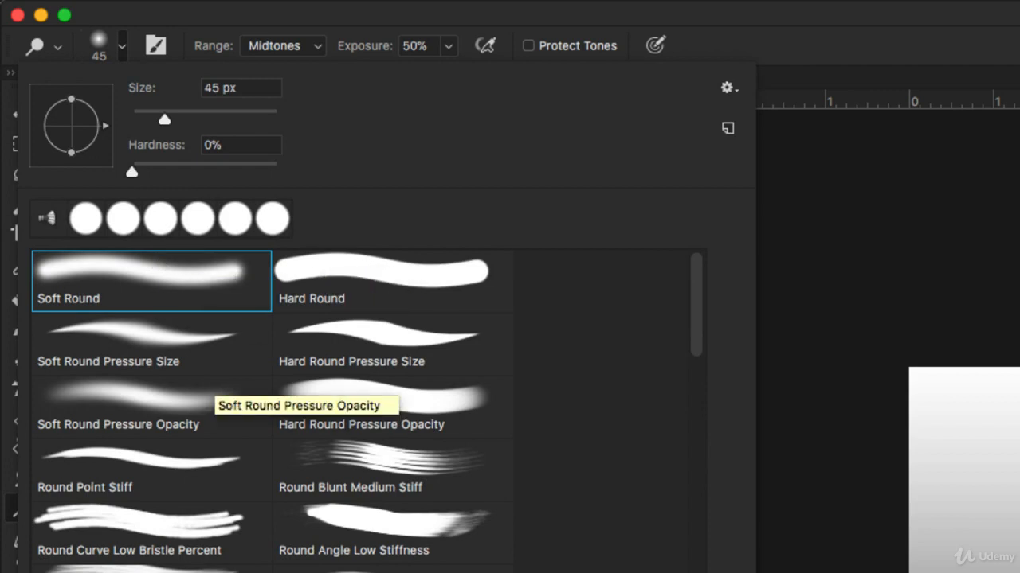
pyautogui.scroll(-6, 215, 394)
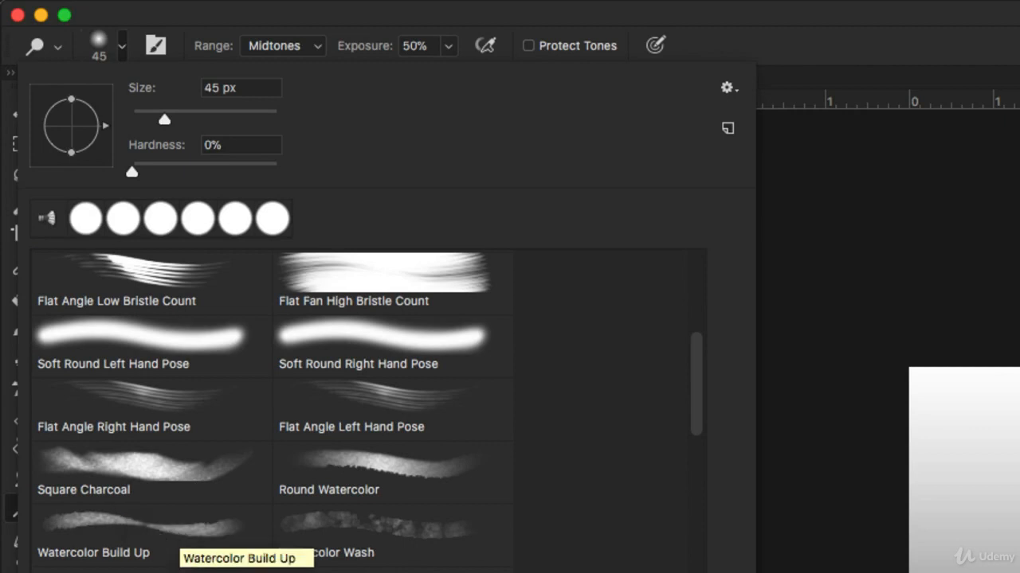
pyautogui.scroll(6, 271, 407)
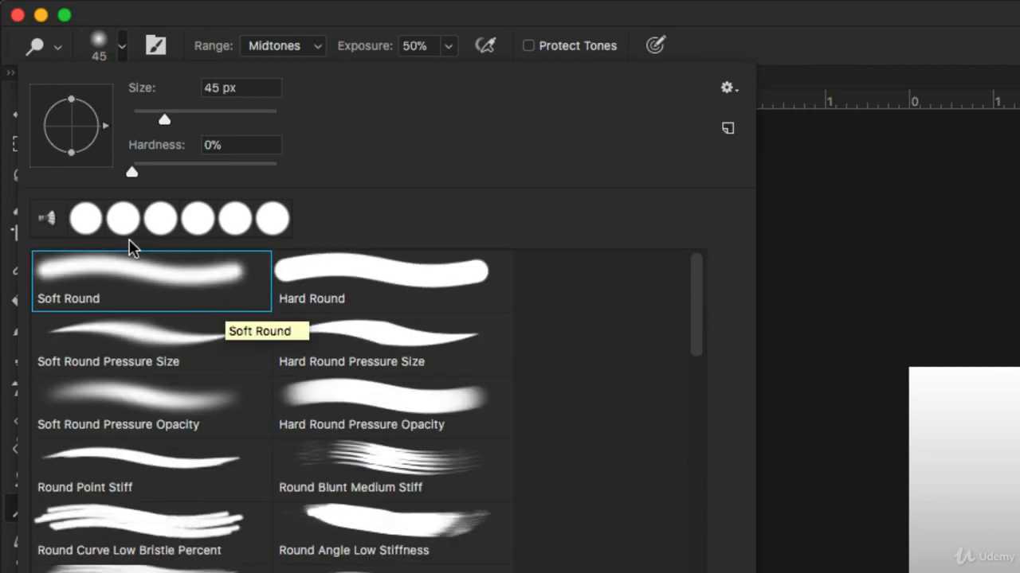
pyautogui.scroll(-10, 366, 411)
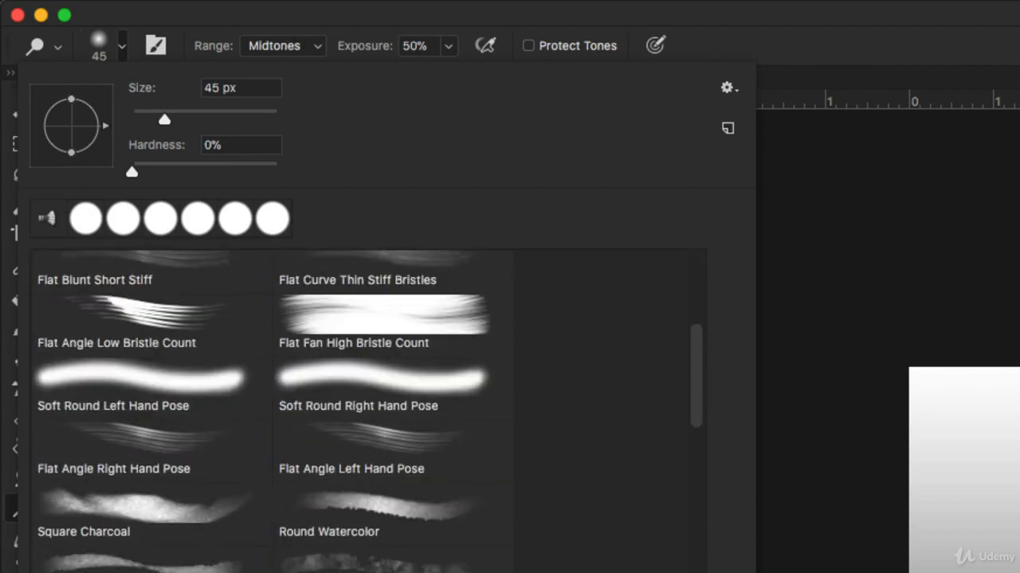
pyautogui.scroll(-15, 367, 410)
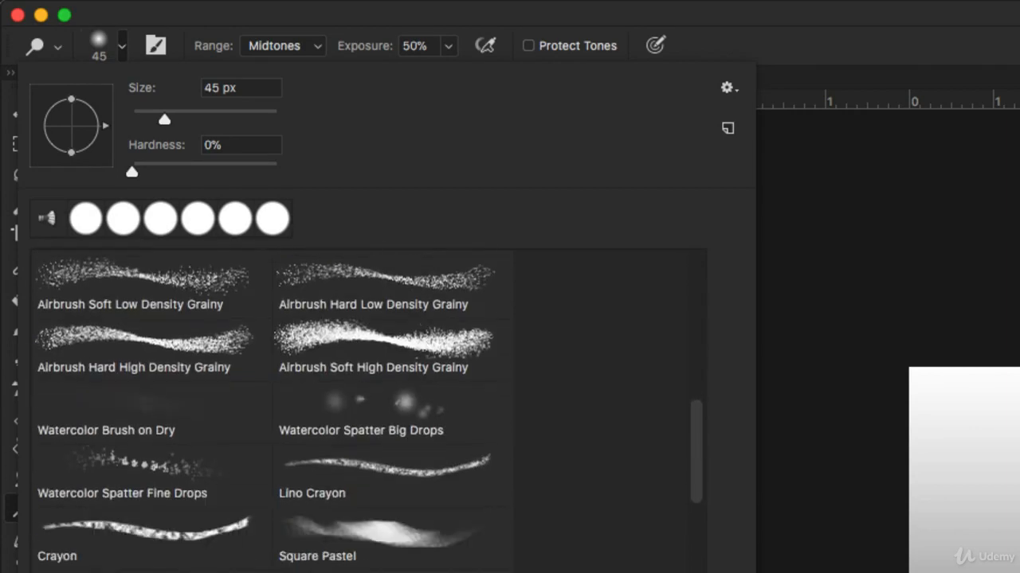
pyautogui.scroll(20, 366, 410)
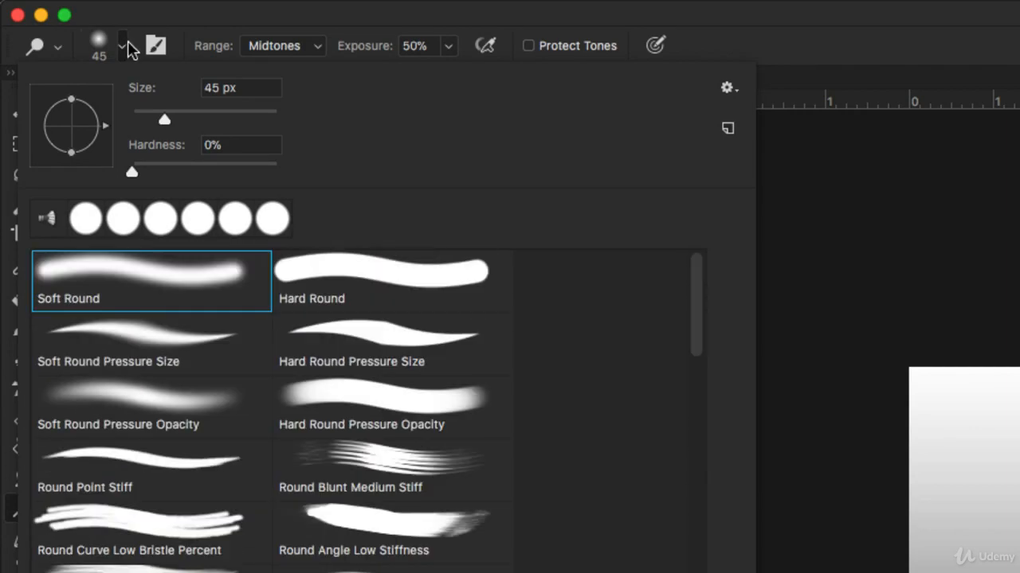
# Step: Examine the full Brush Settings for the Dodge brush alongside the brush preset picker, then close both
pyautogui.click(157, 47)
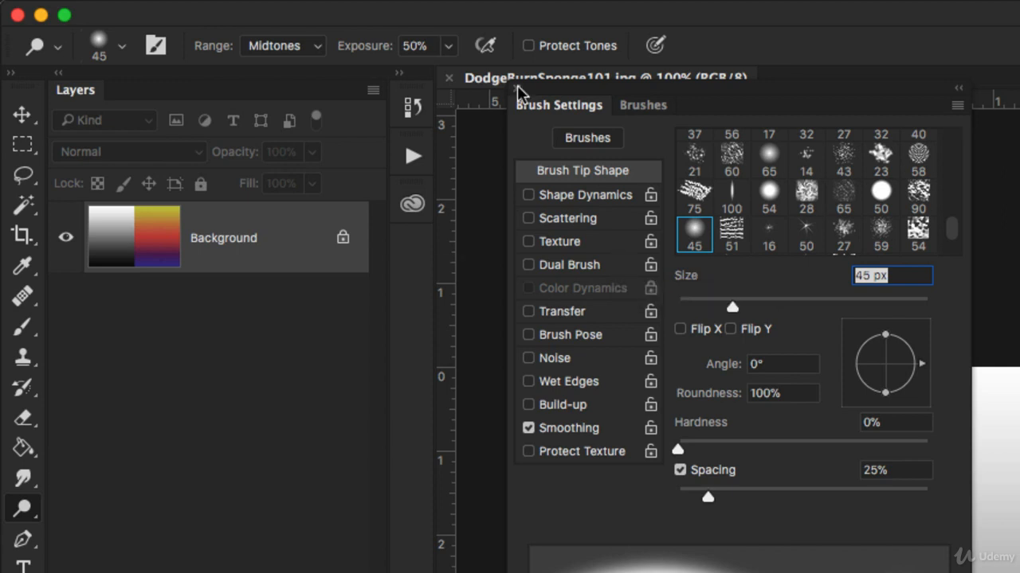
pyautogui.click(121, 45)
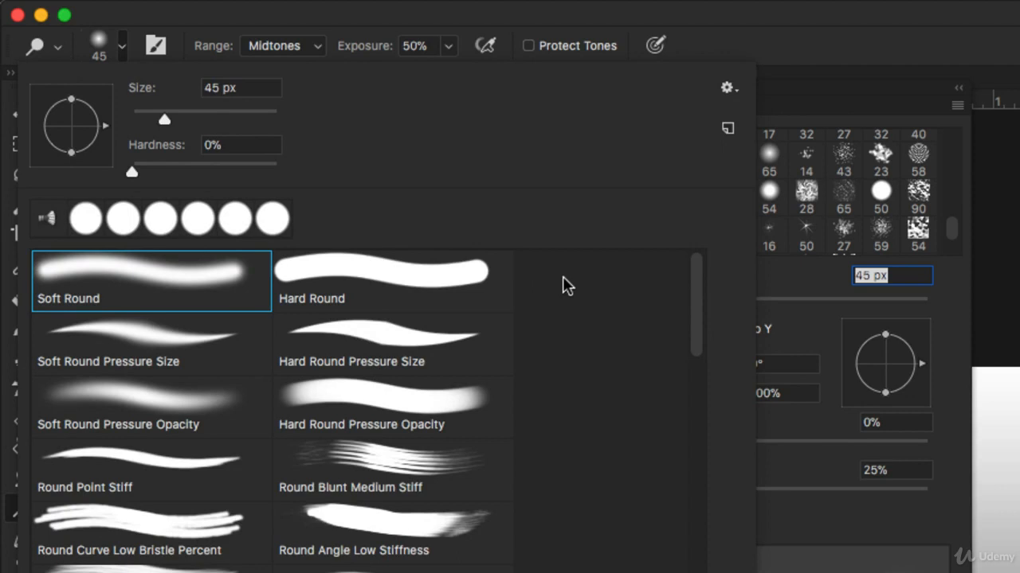
pyautogui.click(940, 326)
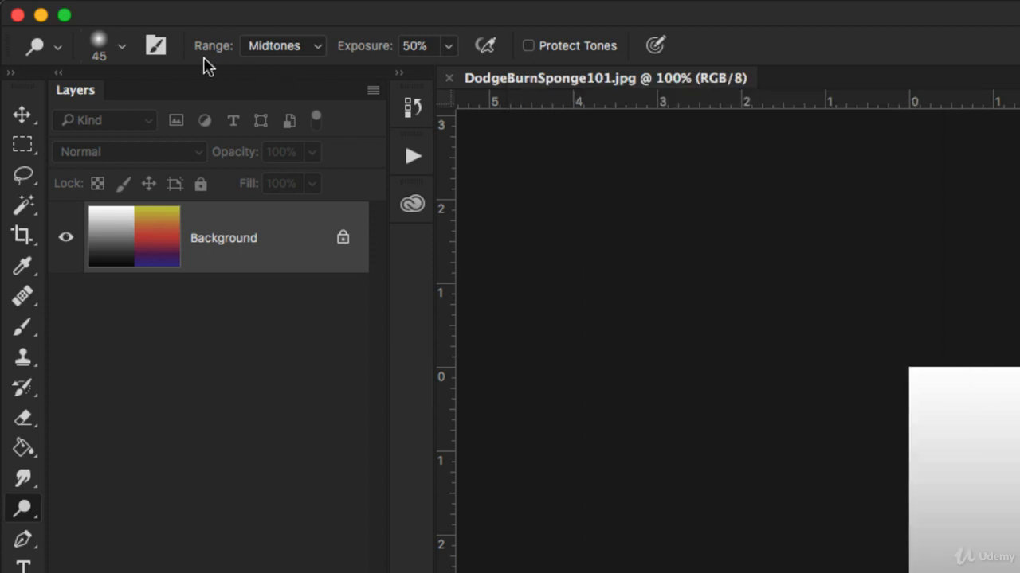
# Step: Review the Dodge Tool's tonal Range options and try higher and lower Exposure strengths, returning it to 50%
pyautogui.click(264, 46)
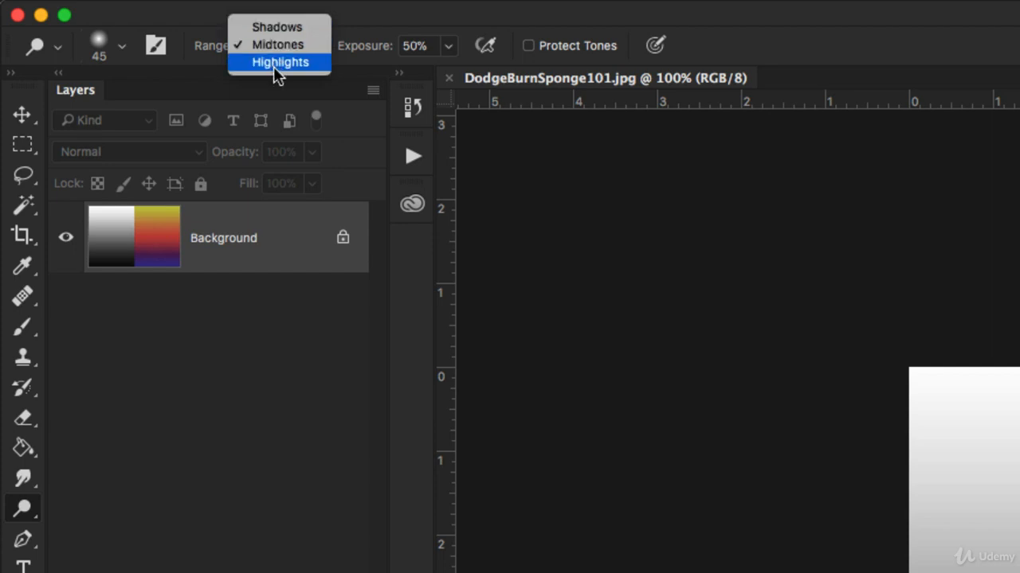
pyautogui.click(365, 26)
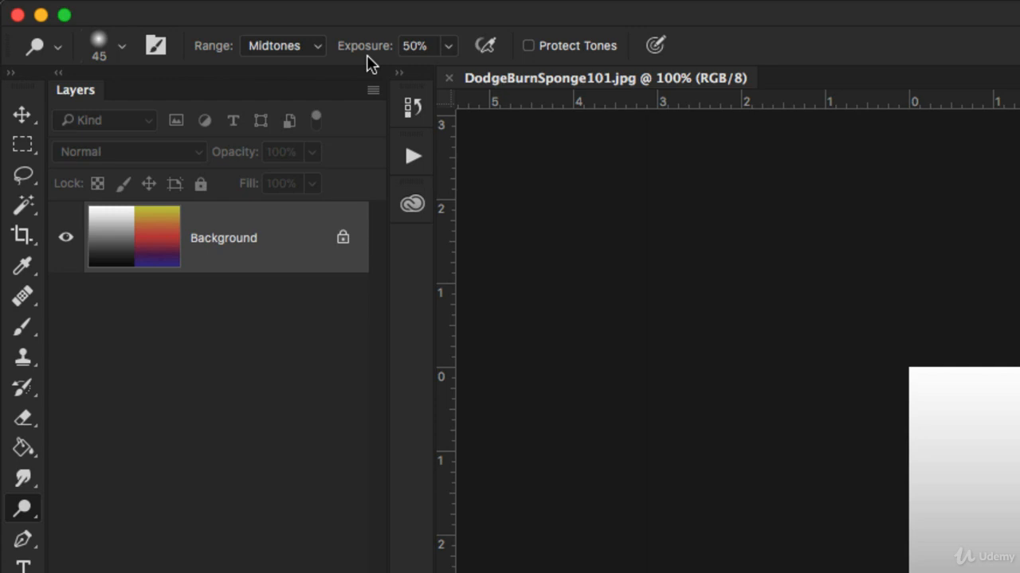
pyautogui.click(447, 45)
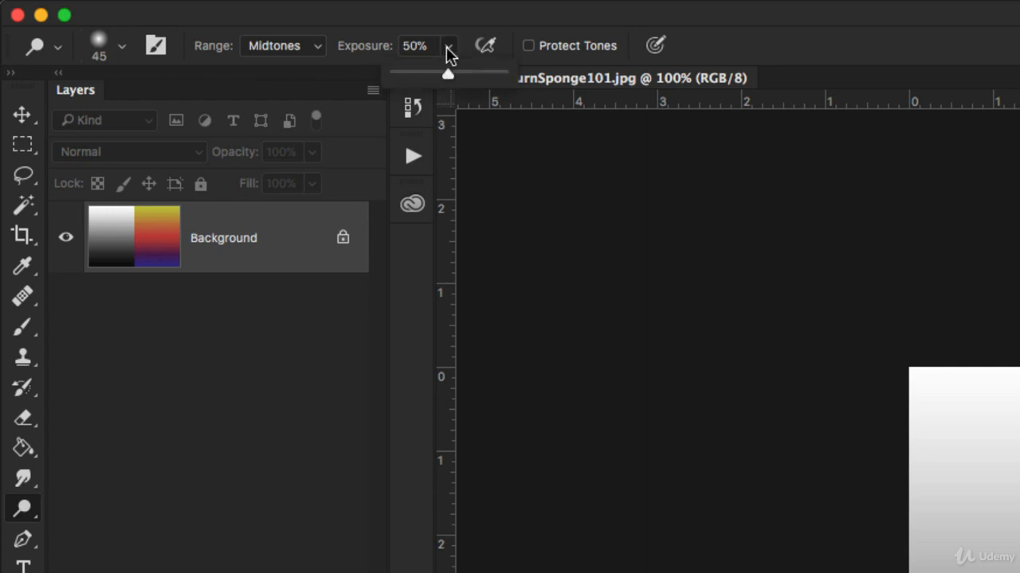
pyautogui.moveTo(446, 71); pyautogui.dragTo(509, 78)
pyautogui.click(420, 72)
pyautogui.moveTo(420, 78)
pyautogui.mouseDown()
pyautogui.moveTo(519, 85)
pyautogui.moveTo(425, 77)
pyautogui.mouseUp()
pyautogui.moveTo(422, 75); pyautogui.dragTo(447, 78)
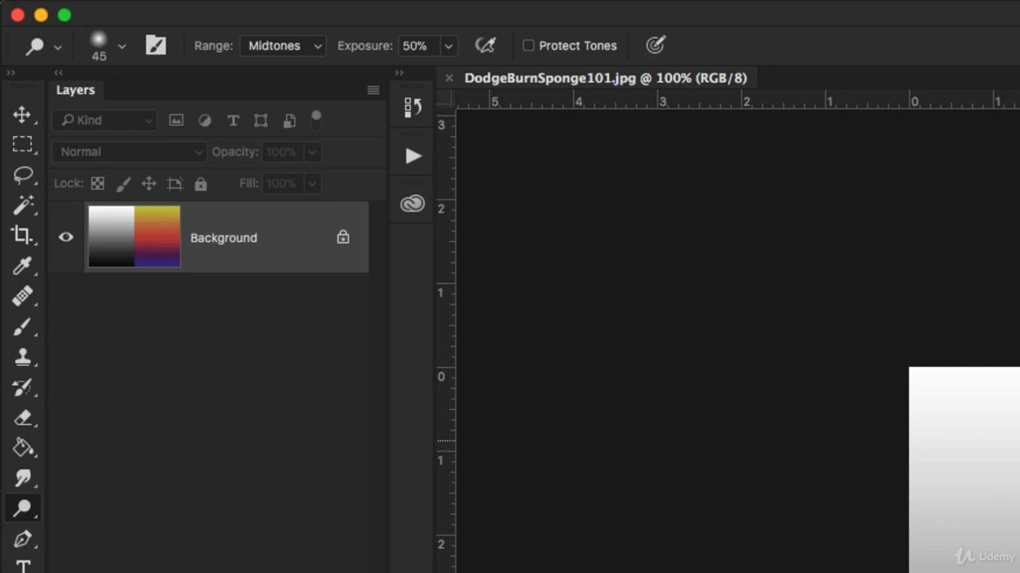
# Step: Enable Protect Tones for the Dodge Tool
pyautogui.click(528, 46)
pyautogui.click(528, 46)
pyautogui.click(528, 46)
# Step: Activate the Burn Tool and set its Exposure to 37%
pyautogui.moveTo(26, 509); pyautogui.dragTo(80, 524)
pyautogui.click(80, 528)
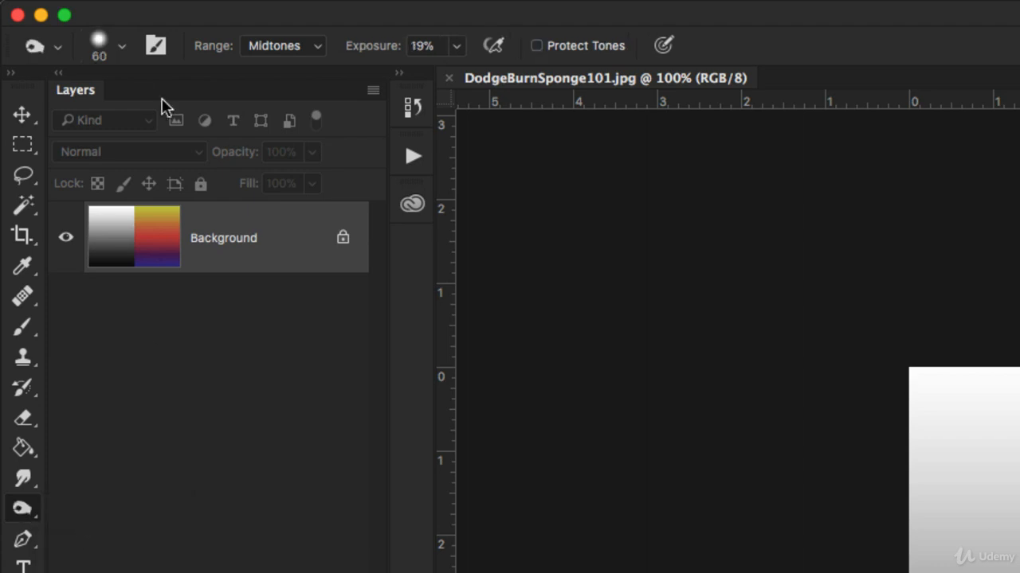
pyautogui.click(454, 48)
pyautogui.moveTo(456, 74); pyautogui.dragTo(476, 80)
# Step: Switch to the Dodge Tool and back to the Burn Tool to compare their individual option settings
pyautogui.click(31, 514)
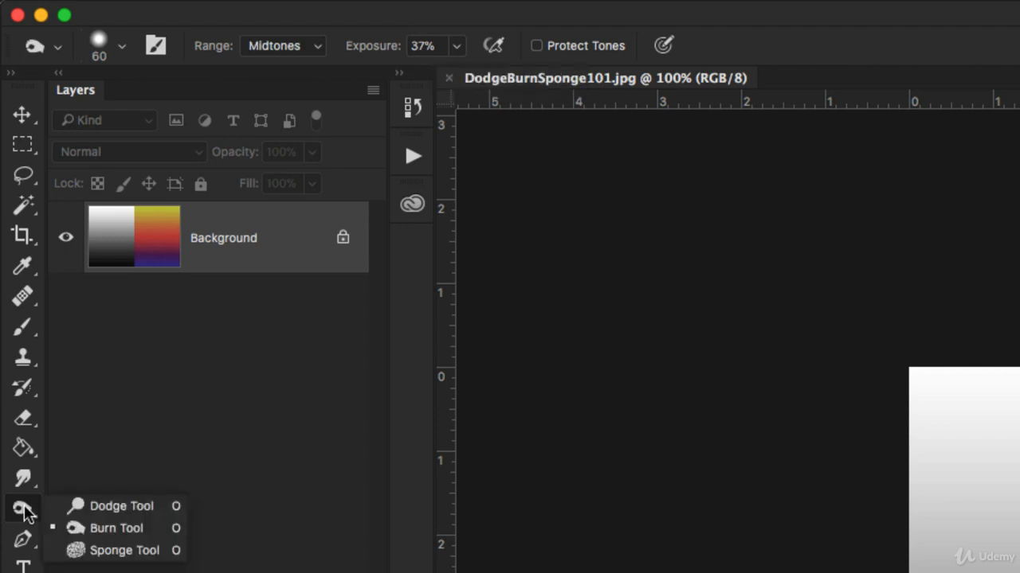
pyautogui.click(94, 507)
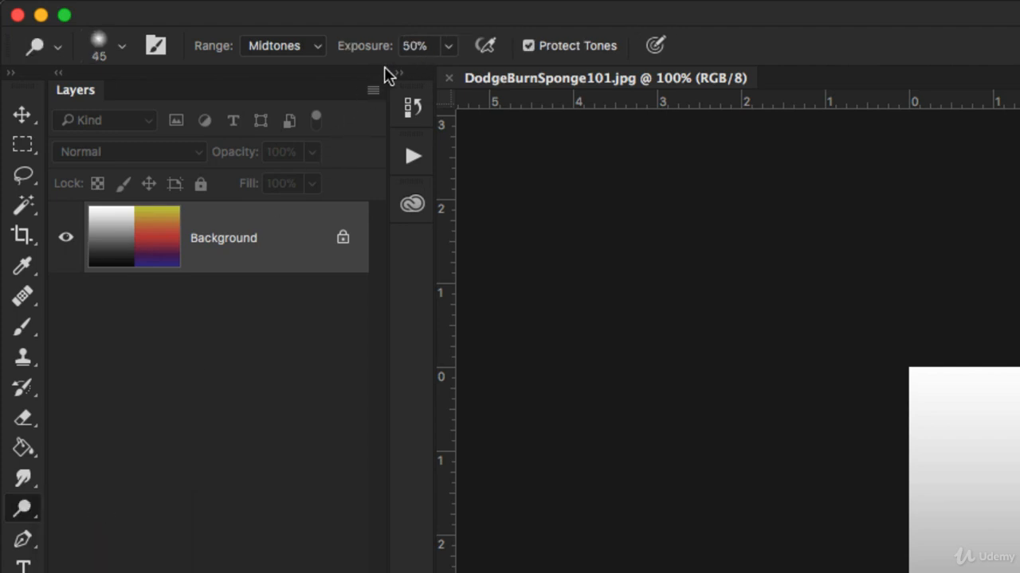
pyautogui.click(28, 510)
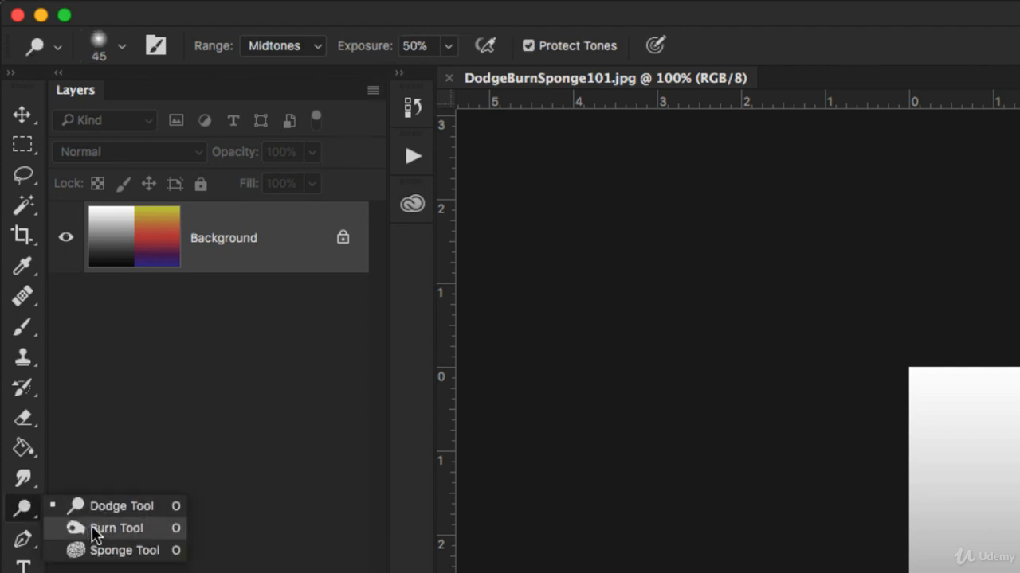
pyautogui.click(93, 527)
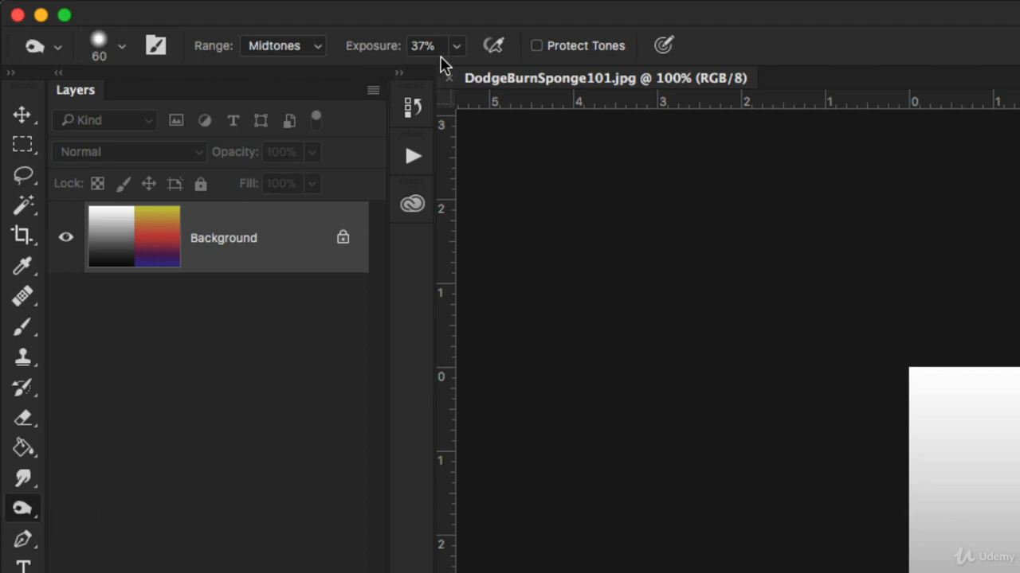
# Step: Activate the Sponge Tool with a brush size of 50 and review its Mode options, Desaturate and Saturate
pyautogui.click(22, 508)
pyautogui.click(125, 550)
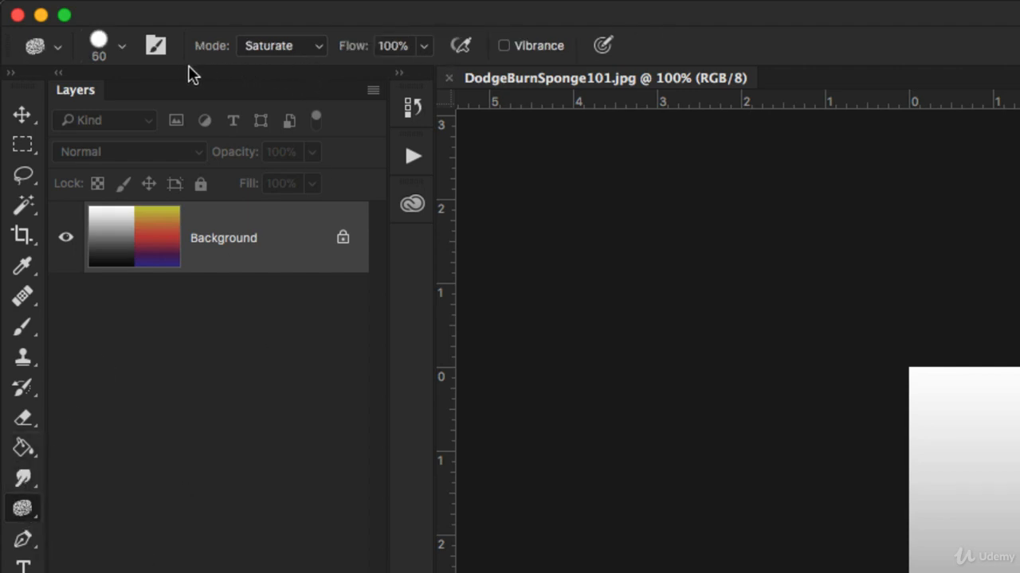
pyautogui.press('[')
pyautogui.click(275, 46)
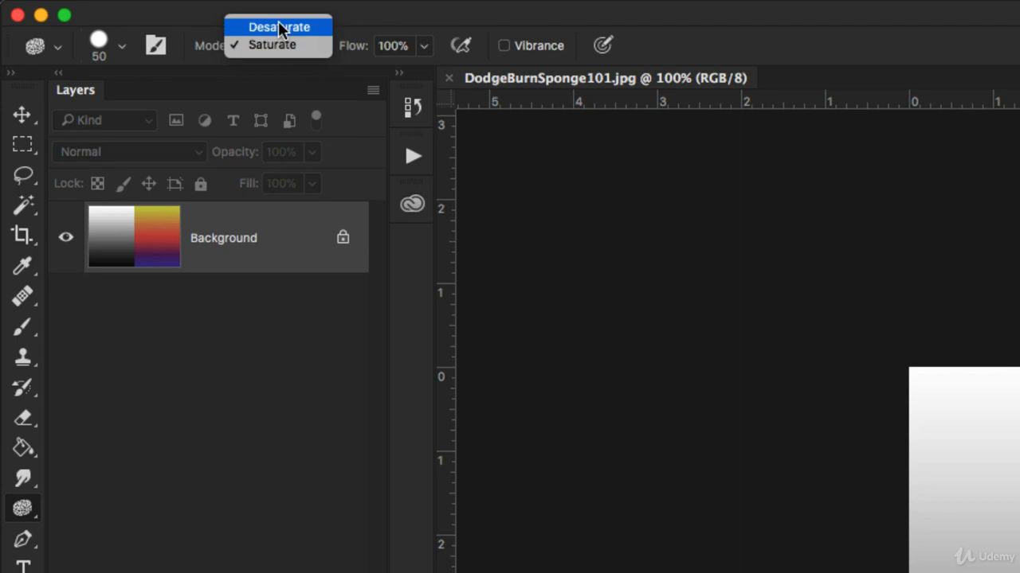
pyautogui.click(394, 15)
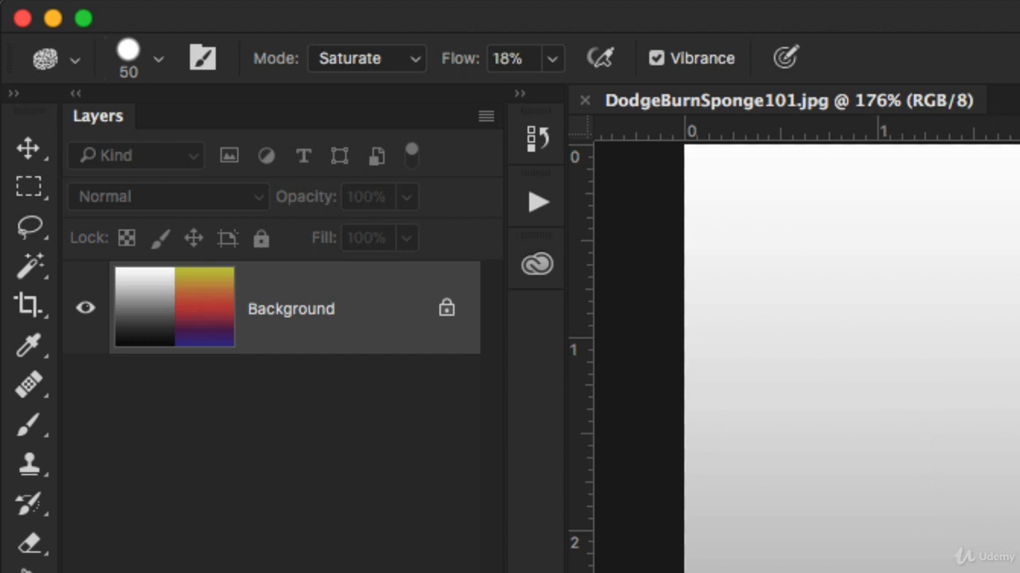
# Step: Activate the Dodge Tool and set its brush hardness to 100%
pyautogui.press('super+minus')
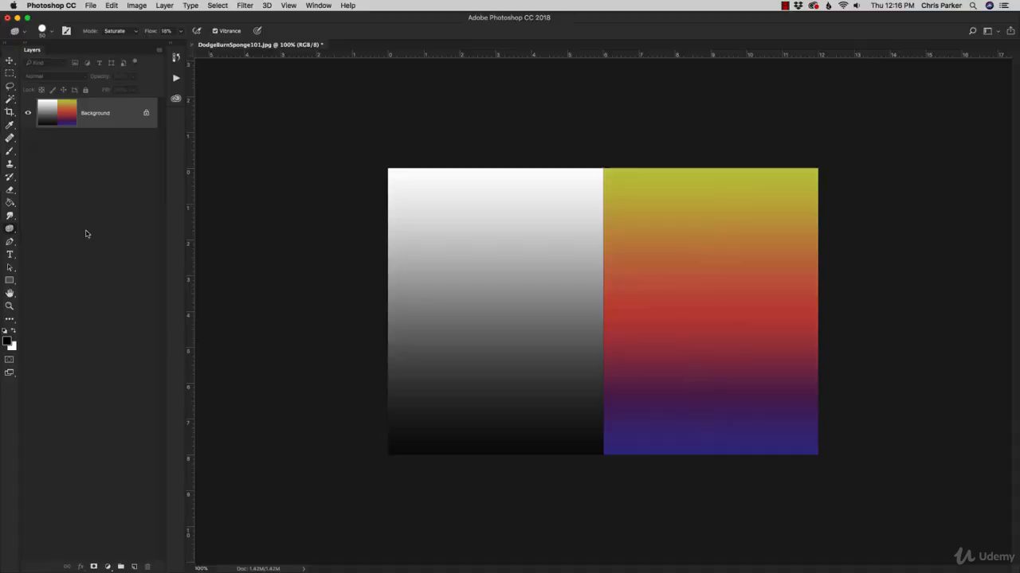
pyautogui.click(11, 229)
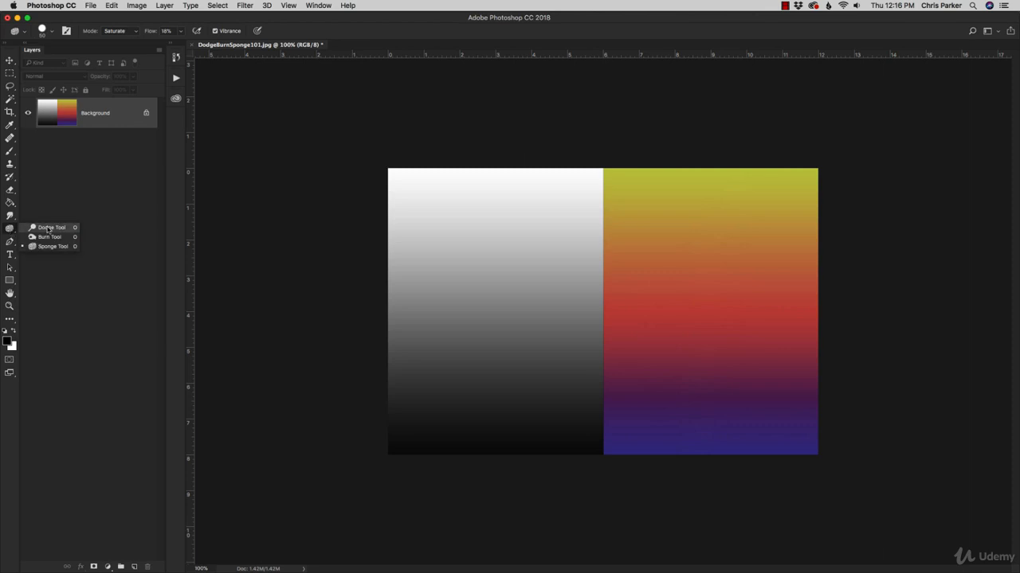
pyautogui.click(48, 228)
pyautogui.click(54, 30)
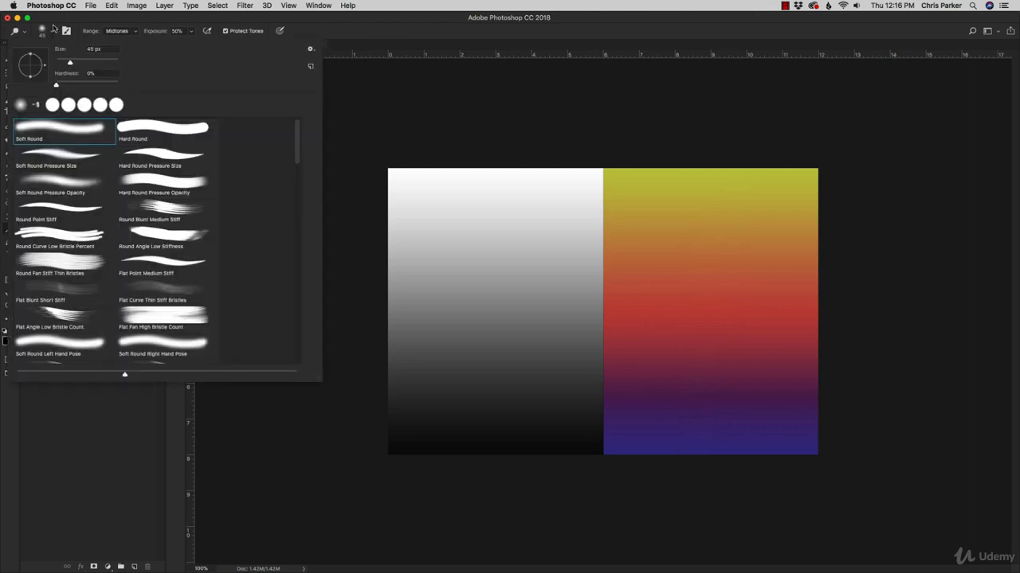
pyautogui.moveTo(57, 85); pyautogui.dragTo(121, 89)
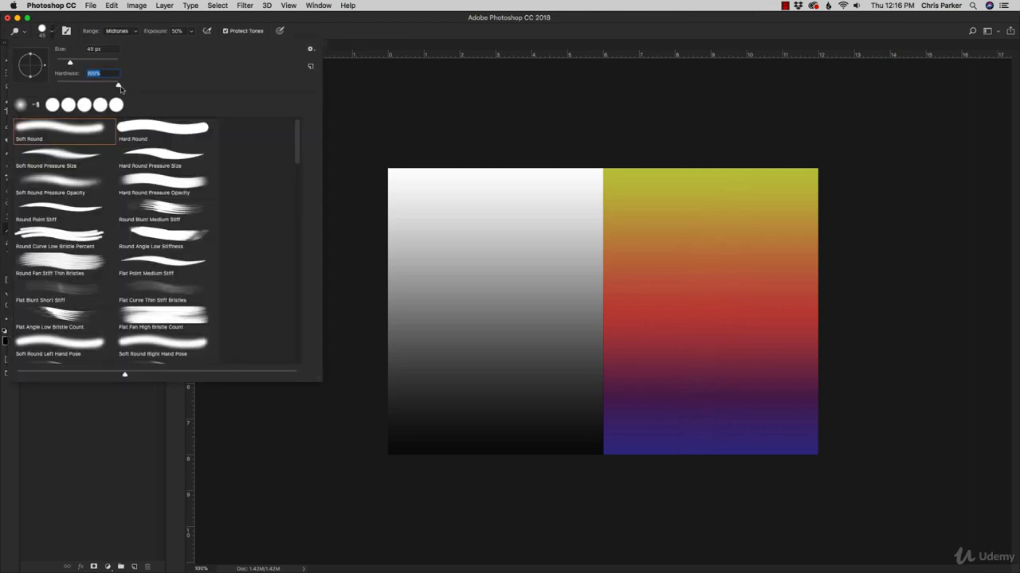
pyautogui.click(327, 29)
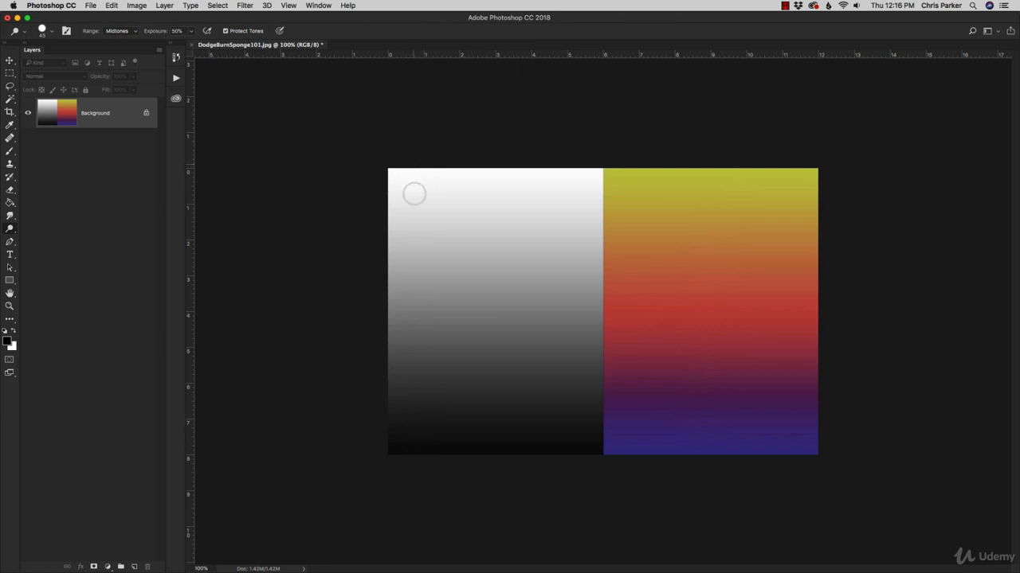
# Step: Dodge a vertical strip near the left edge of the grayscale gradient with Range Midtones, and undo an extra second stroke
pyautogui.moveTo(414, 193); pyautogui.dragTo(415, 437)
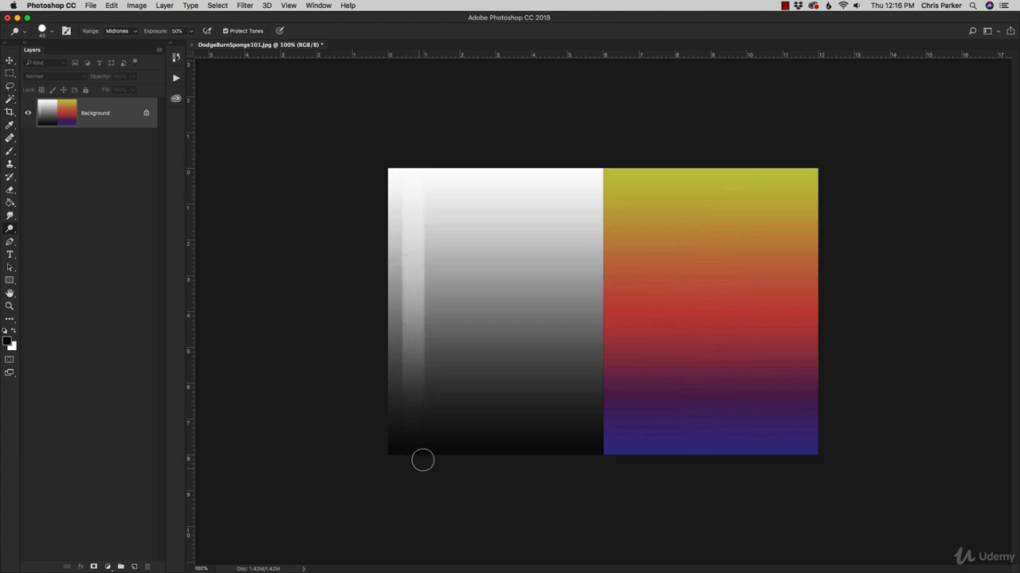
pyautogui.moveTo(467, 180); pyautogui.dragTo(483, 395)
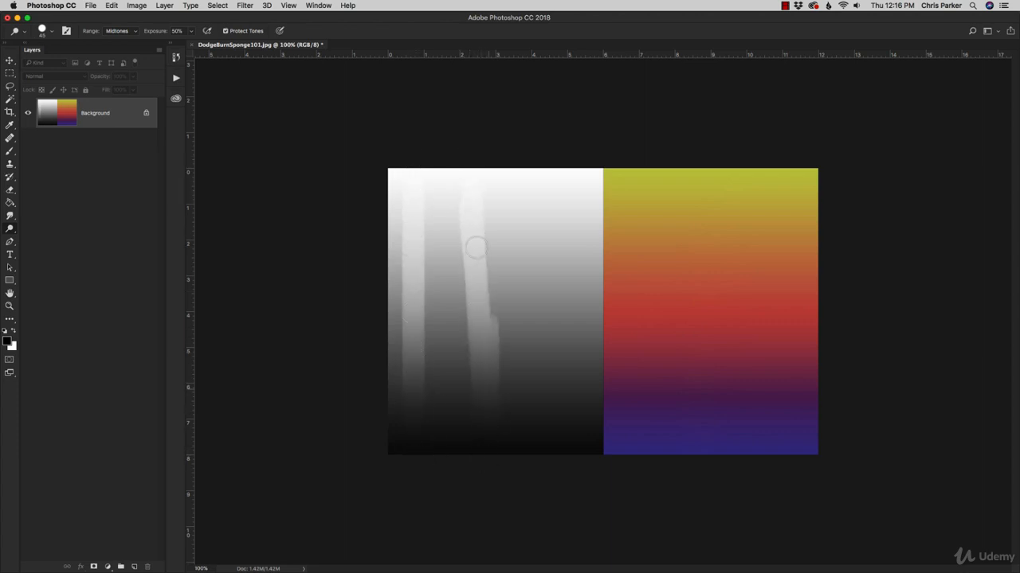
pyautogui.press('super+z')
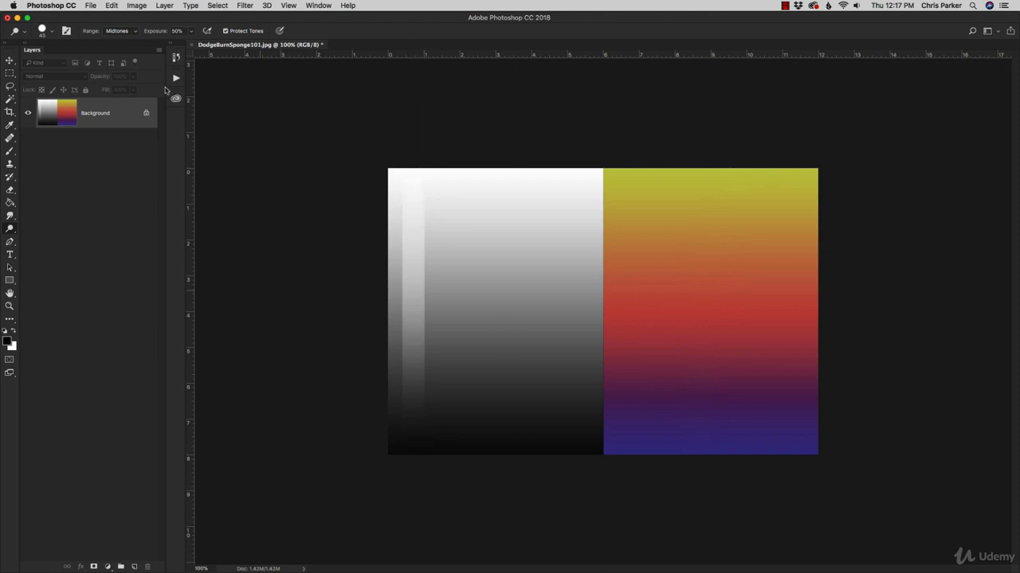
# Step: Set the Dodge Range to Shadows and dodge a second vertical strip down the grayscale gradient beside the first
pyautogui.click(123, 31)
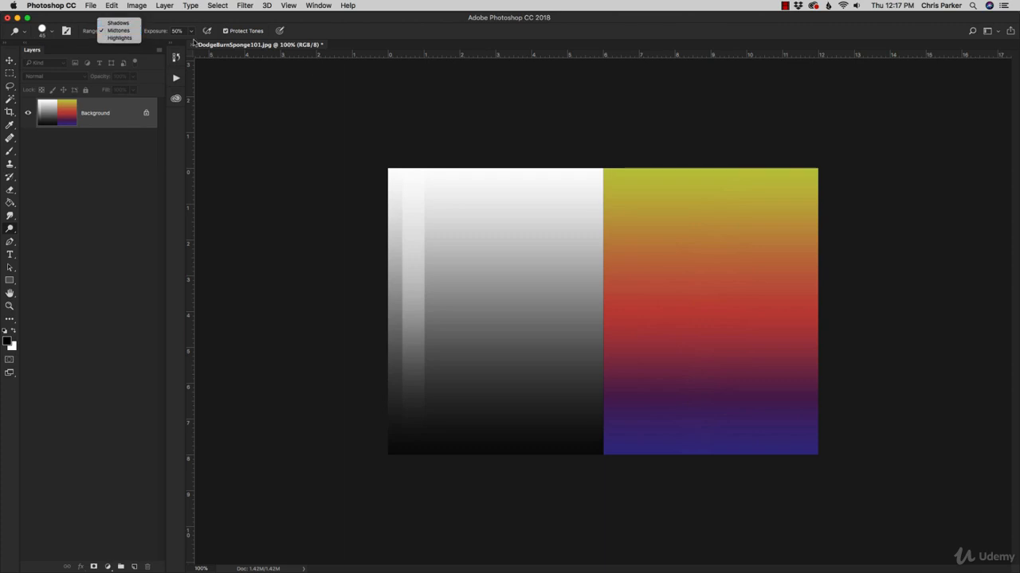
pyautogui.click(118, 24)
pyautogui.moveTo(453, 163); pyautogui.dragTo(455, 428)
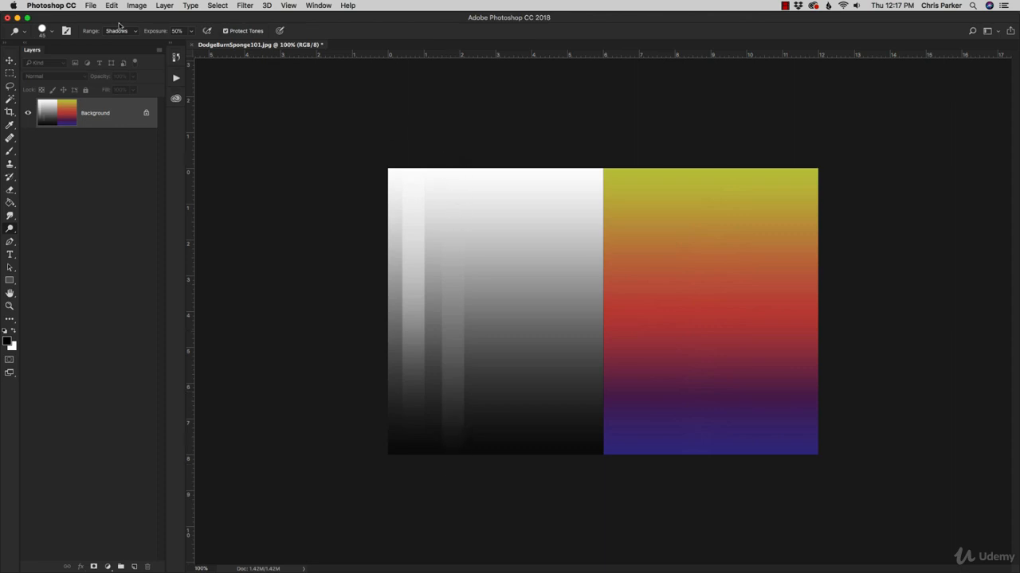
# Step: Set the Dodge Range to Highlights and dodge a third vertical strip on the grayscale gradient, undoing an extra horizontal stroke
pyautogui.click(120, 30)
pyautogui.click(124, 45)
pyautogui.moveTo(495, 168)
pyautogui.mouseDown()
pyautogui.moveTo(493, 340)
pyautogui.moveTo(486, 192)
pyautogui.moveTo(499, 485)
pyautogui.moveTo(506, 373)
pyautogui.moveTo(488, 254)
pyautogui.moveTo(496, 437)
pyautogui.moveTo(483, 147)
pyautogui.mouseUp()
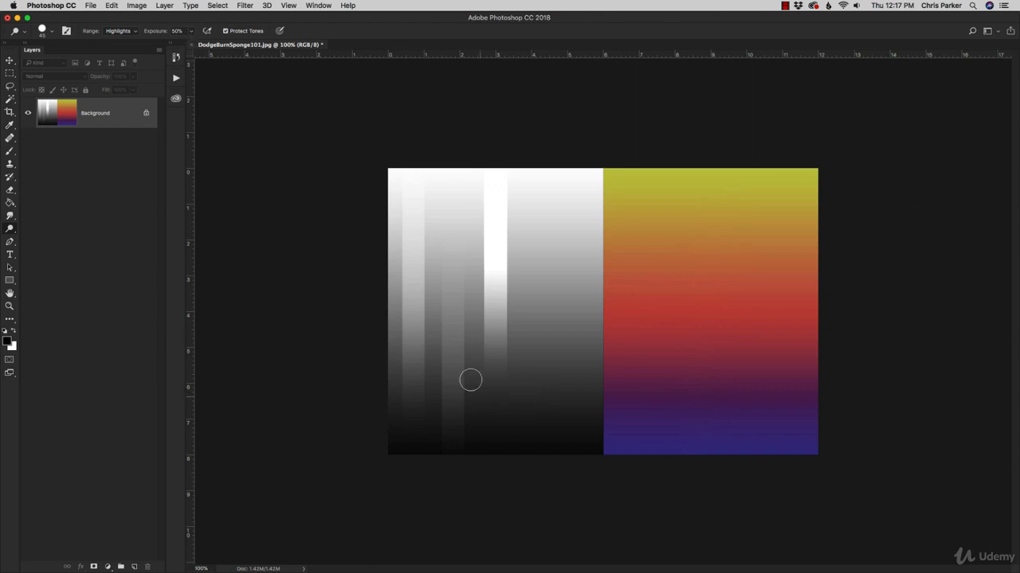
pyautogui.moveTo(390, 377)
pyautogui.mouseDown()
pyautogui.moveTo(504, 385)
pyautogui.moveTo(322, 388)
pyautogui.moveTo(517, 385)
pyautogui.moveTo(322, 387)
pyautogui.moveTo(514, 381)
pyautogui.moveTo(384, 374)
pyautogui.moveTo(560, 365)
pyautogui.moveTo(404, 379)
pyautogui.moveTo(470, 363)
pyautogui.moveTo(457, 369)
pyautogui.moveTo(493, 377)
pyautogui.moveTo(465, 365)
pyautogui.mouseUp()
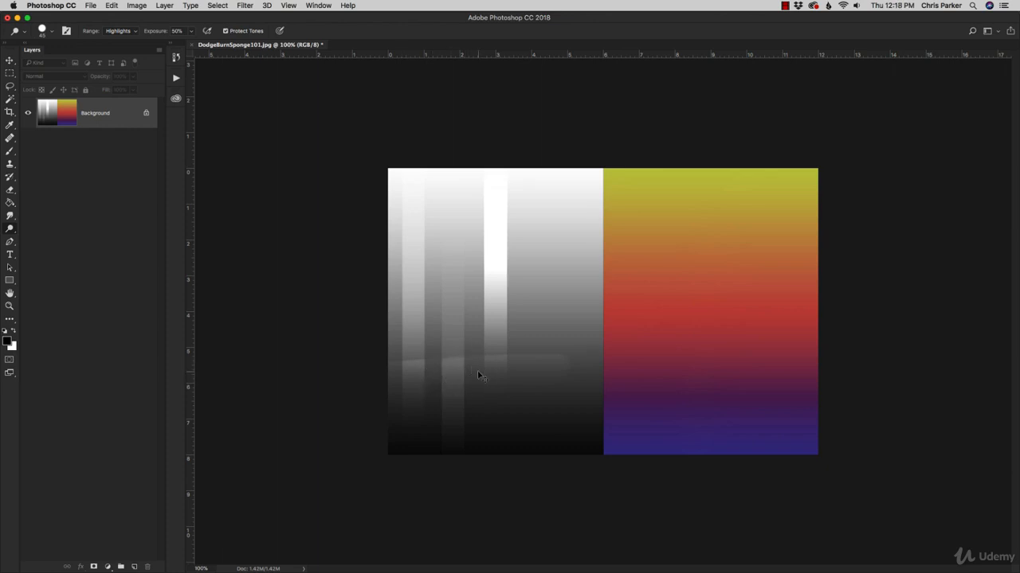
pyautogui.press('super+z')
# Step: Activate the Burn Tool and restore the image to its original state in the history, removing all Dodge strokes
pyautogui.click(9, 229)
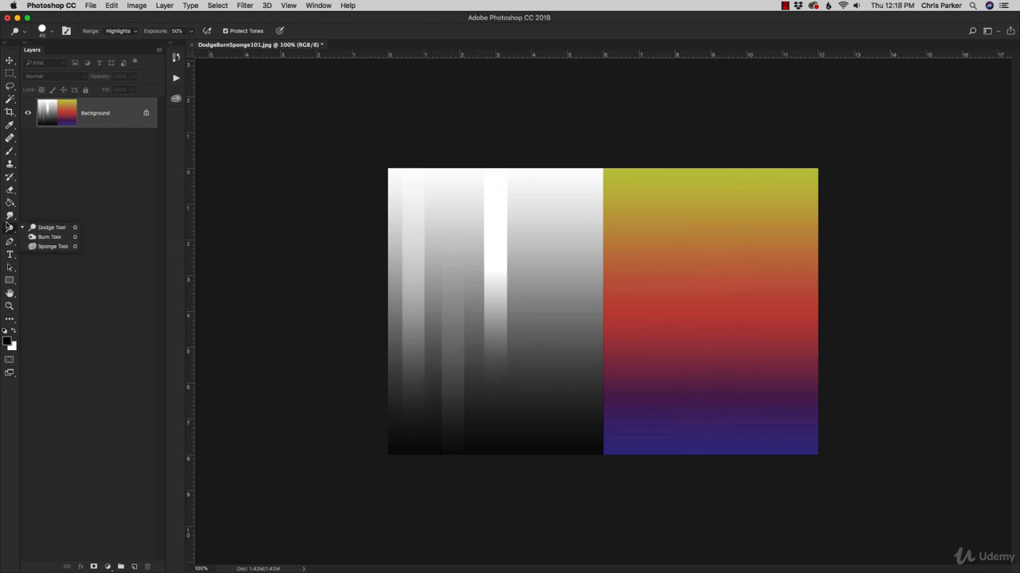
pyautogui.click(48, 237)
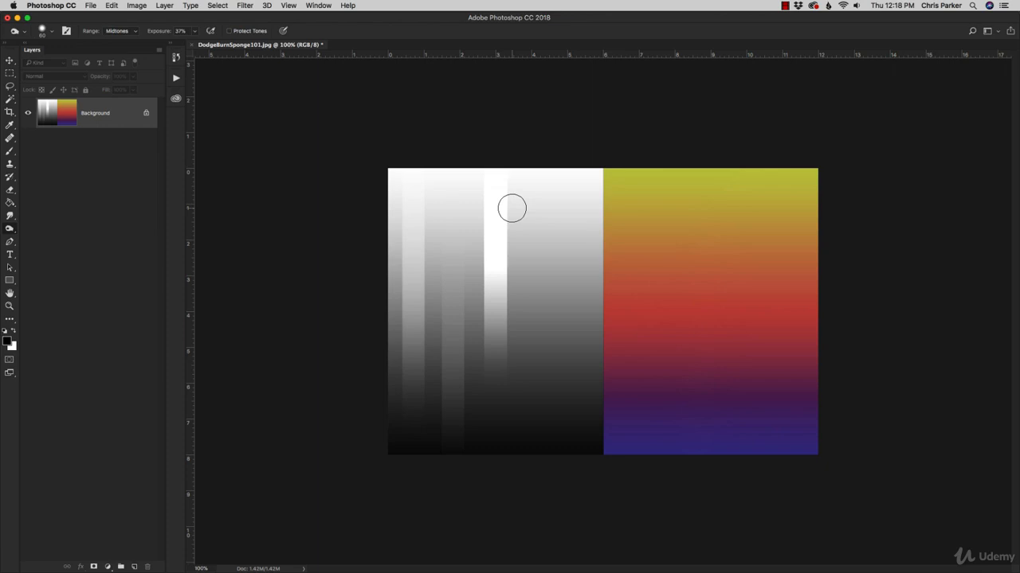
pyautogui.press('[')
pyautogui.press('[')
pyautogui.press('[')
pyautogui.press('[')
pyautogui.press('[')
pyautogui.press(']')
pyautogui.press(']')
pyautogui.click(176, 59)
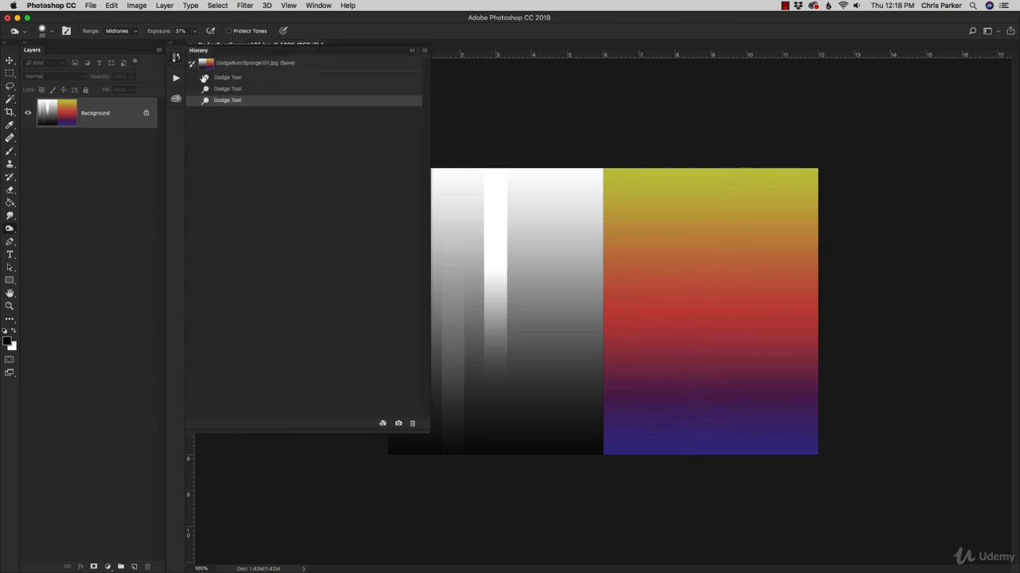
pyautogui.click(318, 63)
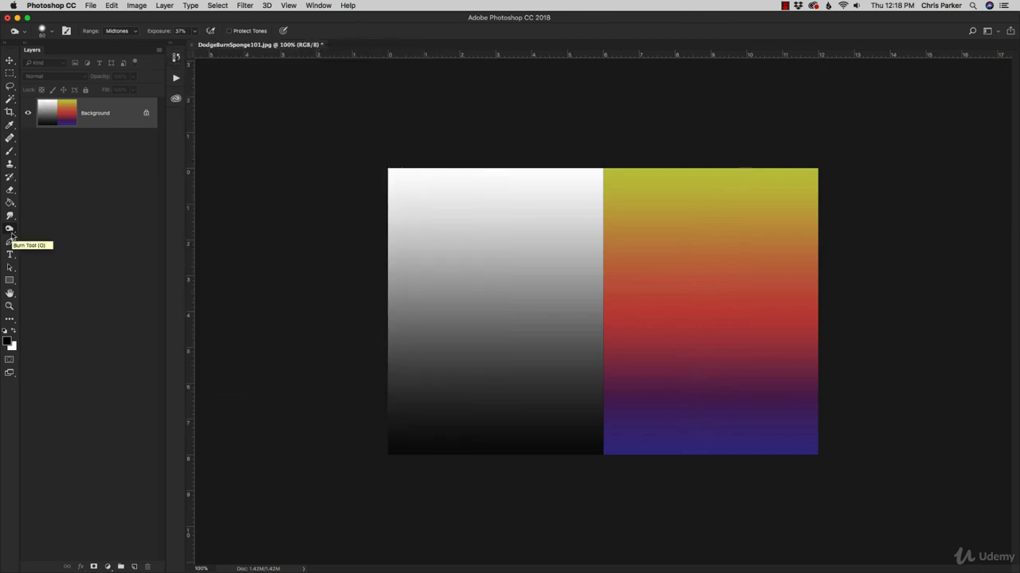
# Step: Set the Burn Tool's brush hardness to 100% and its Exposure to 50%
pyautogui.click(51, 32)
pyautogui.moveTo(75, 86); pyautogui.dragTo(121, 86)
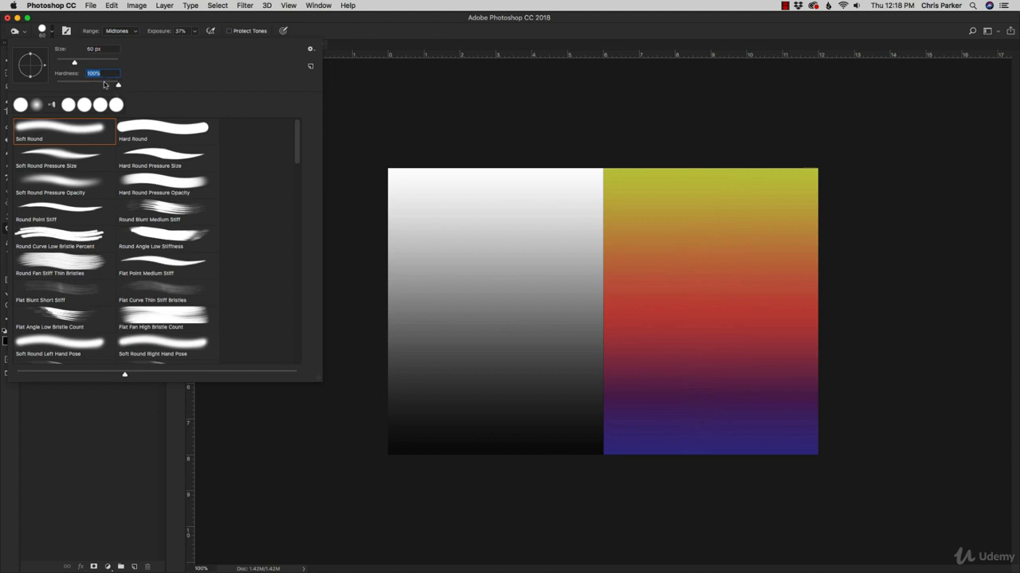
pyautogui.click(106, 22)
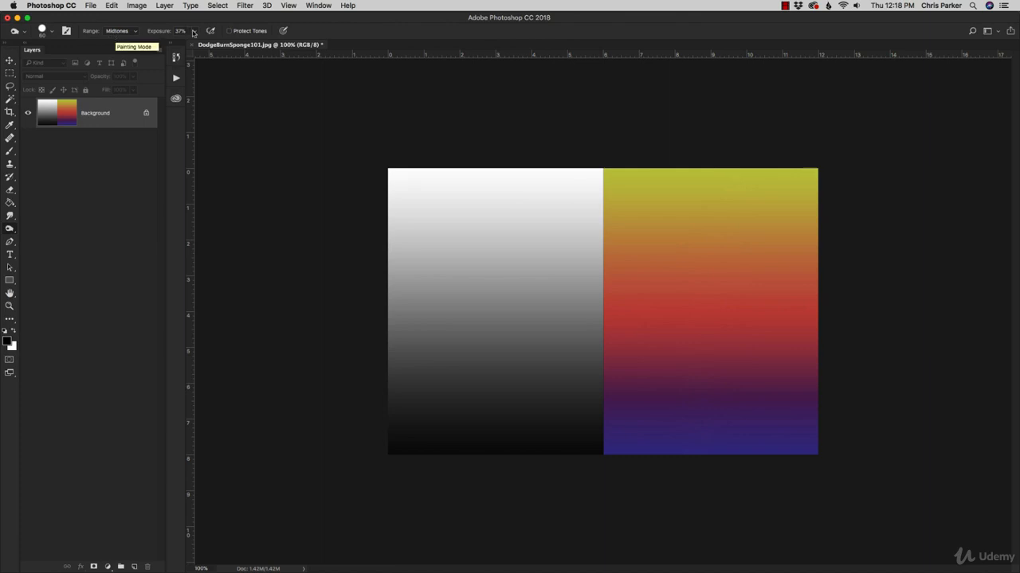
pyautogui.click(194, 31)
pyautogui.moveTo(195, 45); pyautogui.dragTo(200, 46)
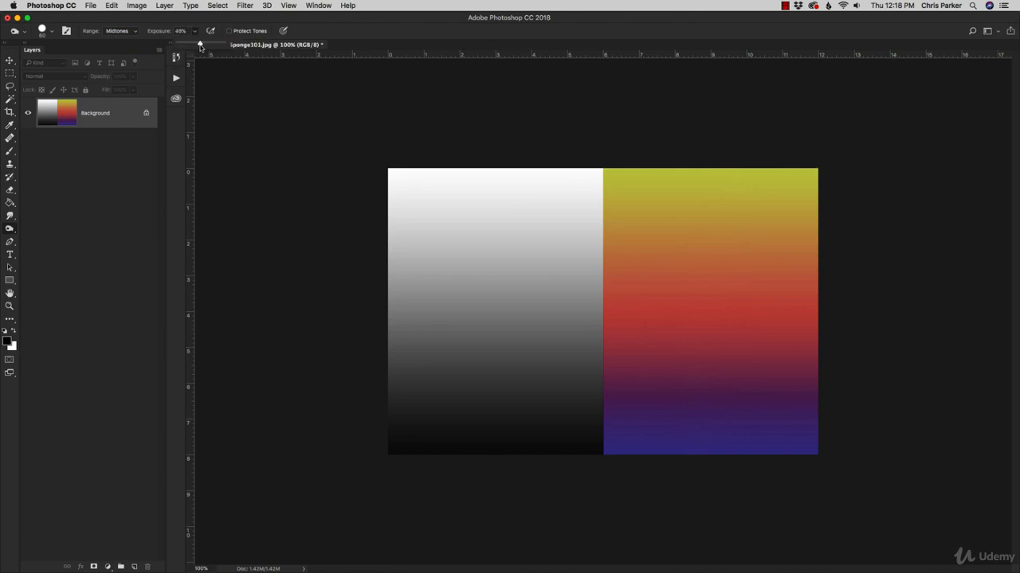
pyautogui.click(332, 36)
# Step: Burn two vertical strips side by side down the grayscale gradient, the first with Range Midtones and the second with Shadows
pyautogui.moveTo(412, 151)
pyautogui.mouseDown()
pyautogui.moveTo(415, 307)
pyautogui.moveTo(407, 178)
pyautogui.moveTo(398, 438)
pyautogui.moveTo(415, 430)
pyautogui.mouseUp()
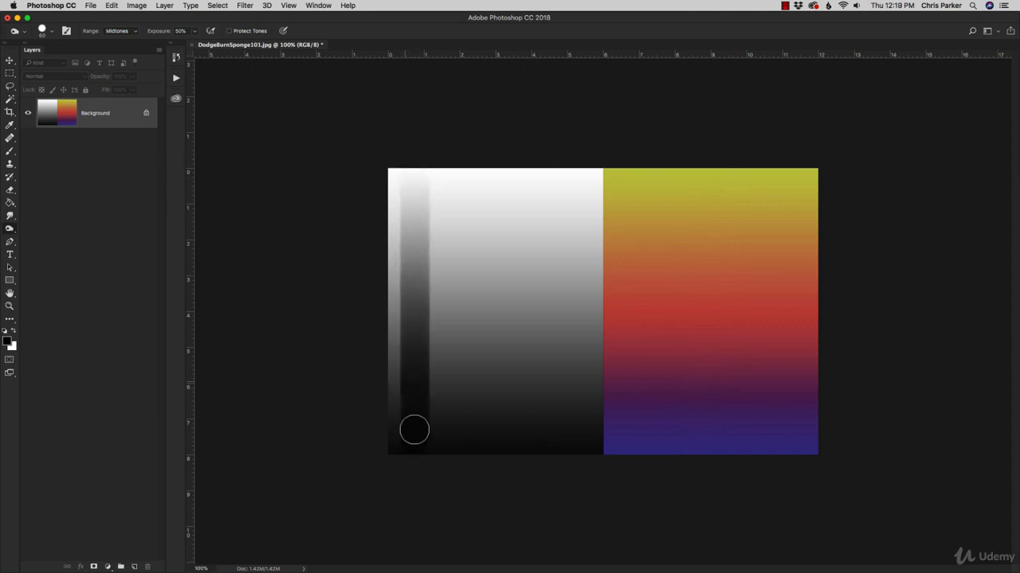
pyautogui.hotkey('alt', 'shift', 's')
pyautogui.moveTo(455, 159)
pyautogui.mouseDown()
pyautogui.moveTo(456, 150)
pyautogui.moveTo(446, 311)
pyautogui.moveTo(444, 291)
pyautogui.moveTo(449, 446)
pyautogui.moveTo(460, 436)
pyautogui.moveTo(464, 178)
pyautogui.moveTo(460, 254)
pyautogui.mouseUp()
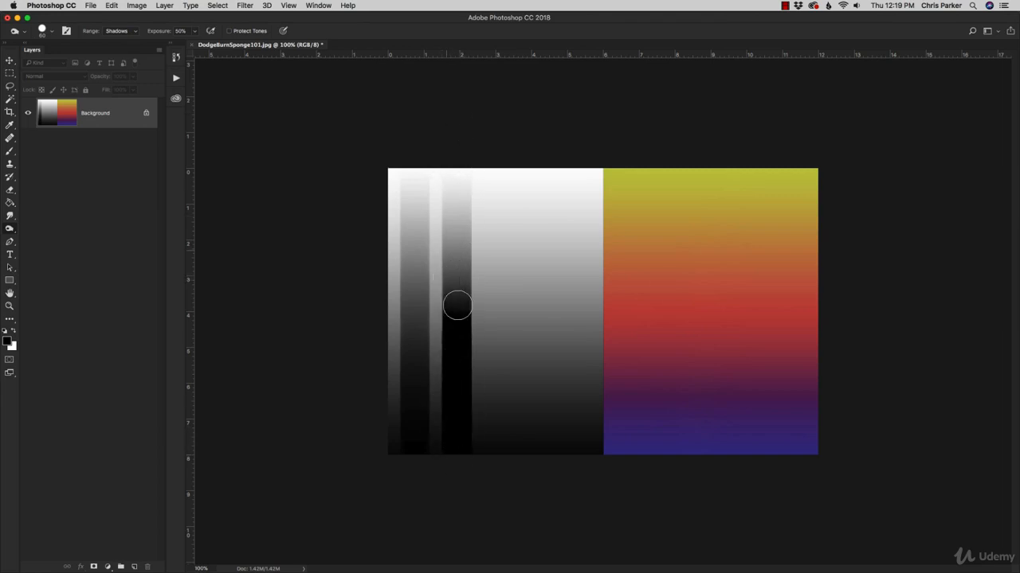
# Step: Set the Burn Range to Highlights and burn a third vertical strip down the grayscale gradient
pyautogui.click(119, 31)
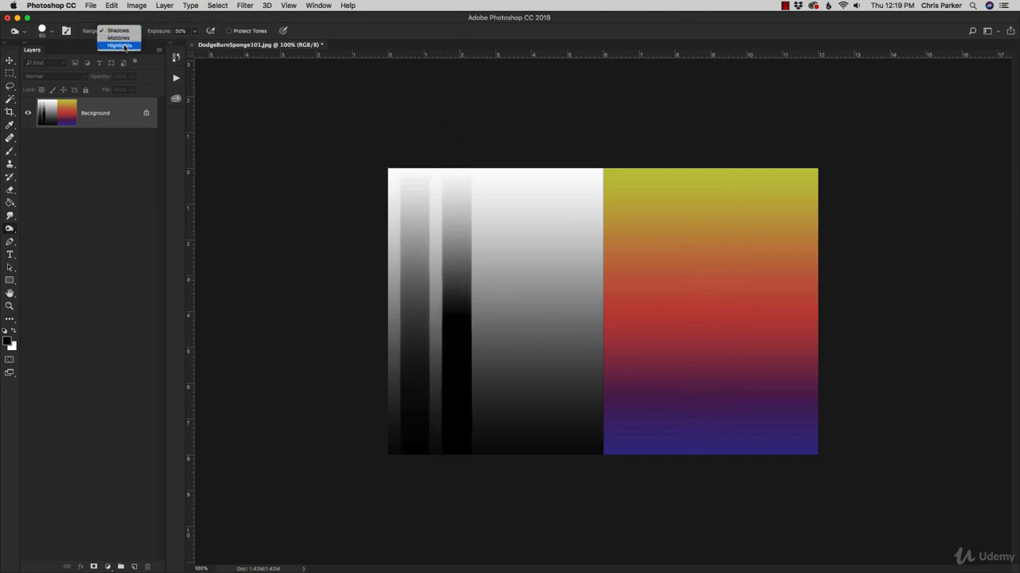
pyautogui.click(120, 45)
pyautogui.moveTo(504, 160)
pyautogui.mouseDown()
pyautogui.moveTo(506, 269)
pyautogui.moveTo(504, 127)
pyautogui.moveTo(493, 263)
pyautogui.moveTo(515, 256)
pyautogui.moveTo(519, 380)
pyautogui.moveTo(501, 478)
pyautogui.mouseUp()
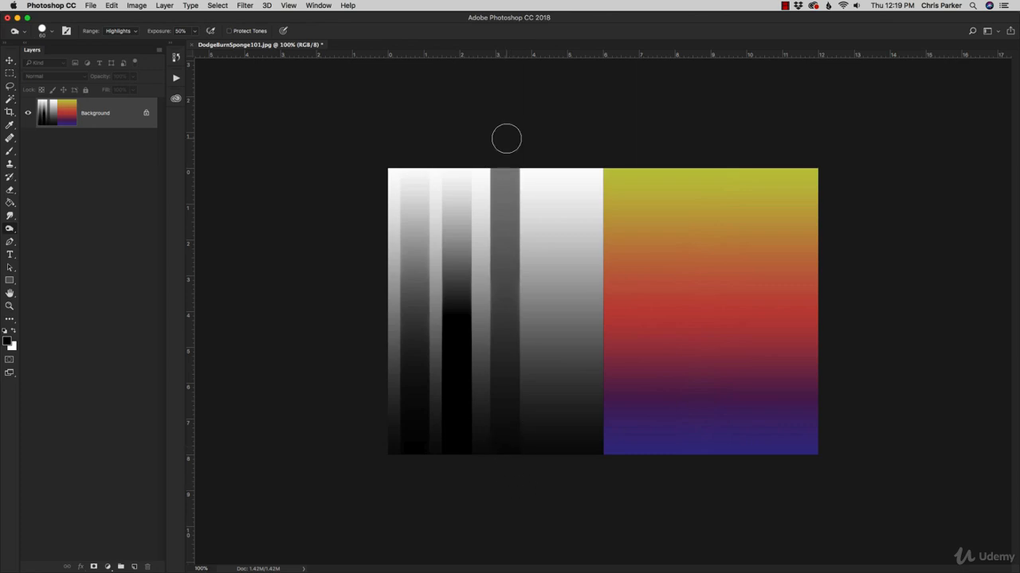
# Step: Set up the Sponge Tool with Mode Desaturate, 50% Flow and a brush hardness of 100%
pyautogui.click(11, 230)
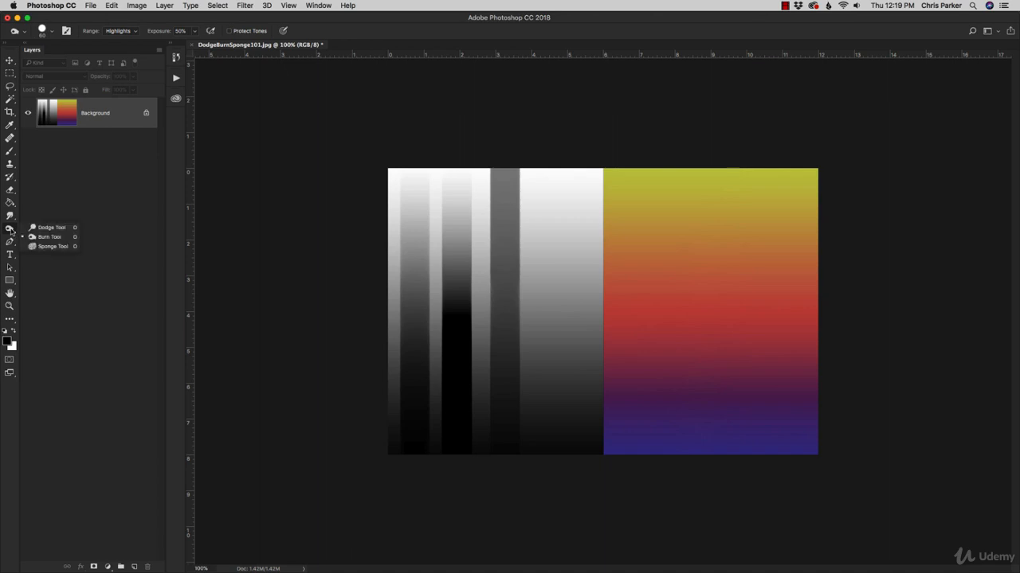
pyautogui.click(50, 247)
pyautogui.click(117, 30)
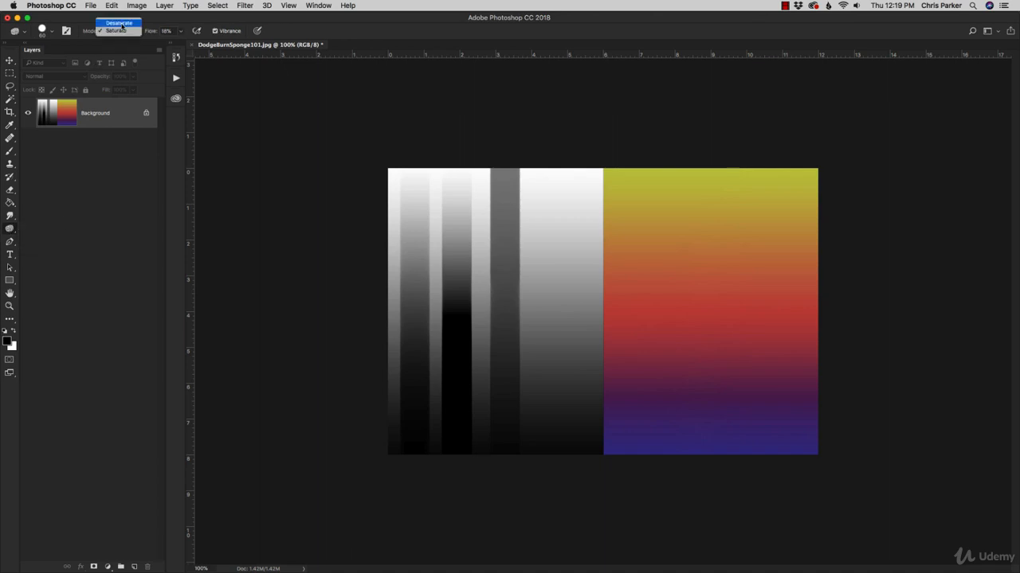
pyautogui.click(120, 23)
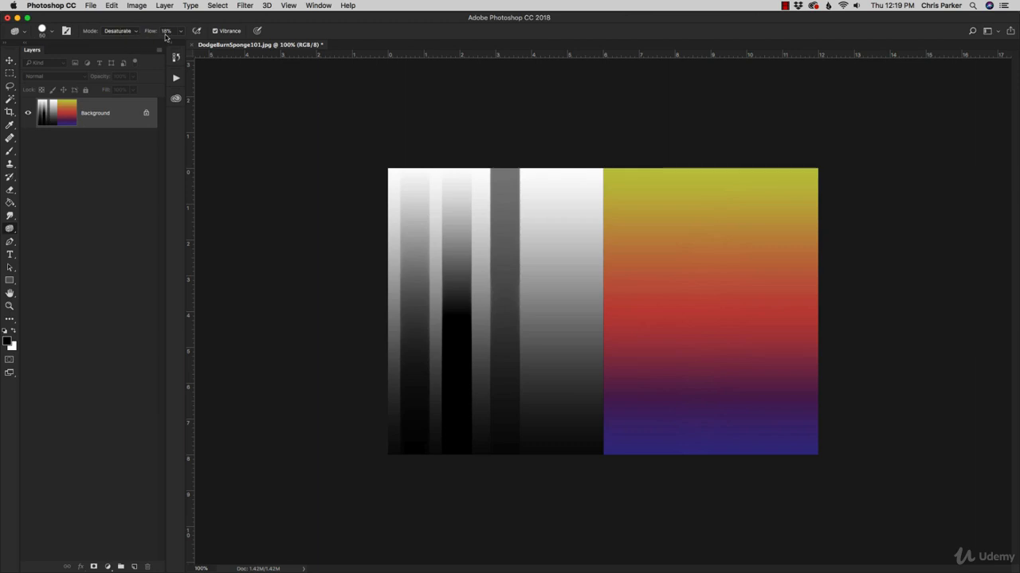
pyautogui.moveTo(183, 32); pyautogui.dragTo(197, 46)
pyautogui.click(51, 31)
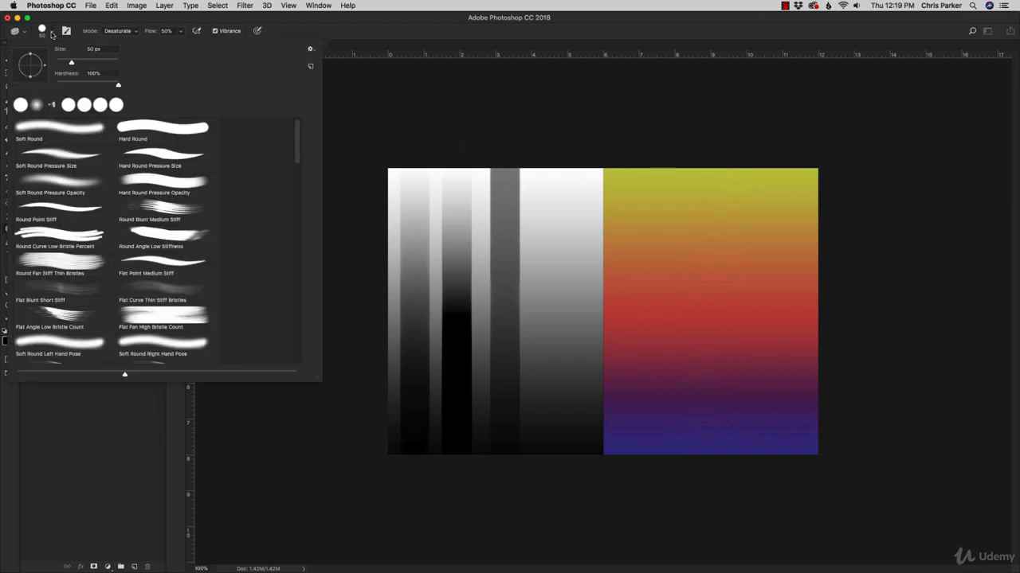
pyautogui.click(117, 84)
pyautogui.click(360, 42)
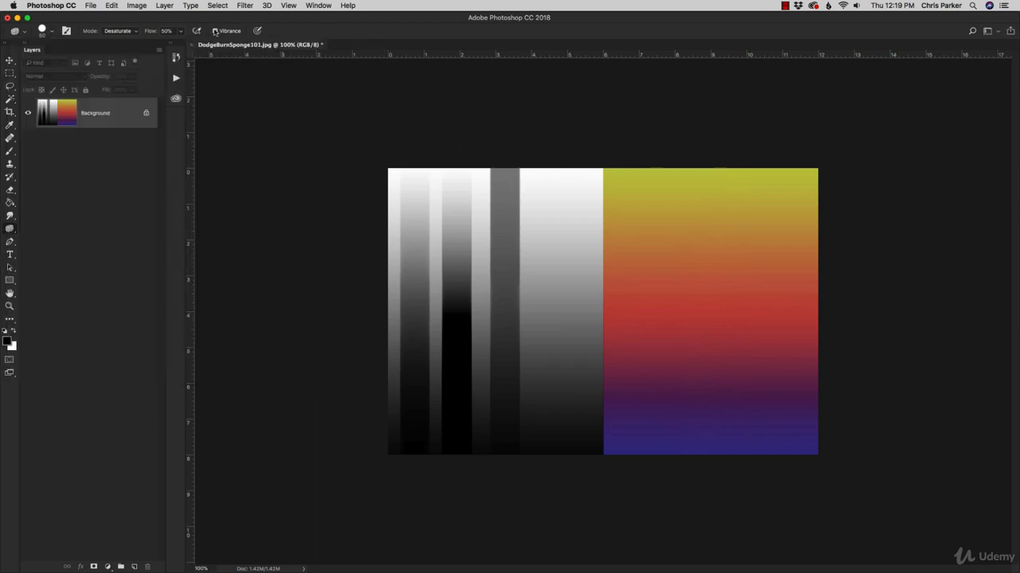
# Step: Desaturate two vertical strips at the left of the color gradient, the first with Vibrance off and the second with Vibrance on
pyautogui.click(215, 31)
pyautogui.moveTo(630, 162); pyautogui.dragTo(638, 265)
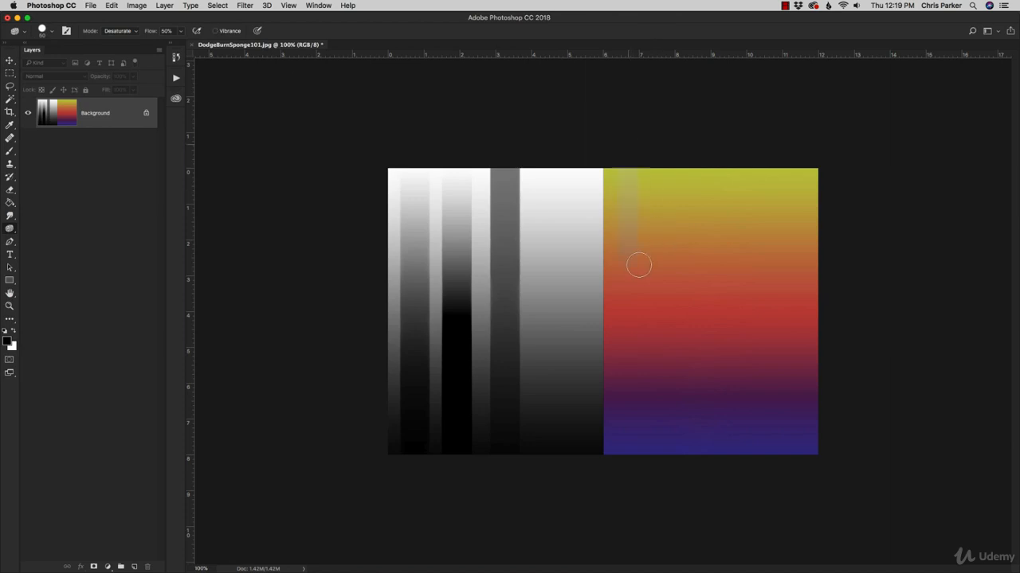
pyautogui.moveTo(619, 143)
pyautogui.mouseDown()
pyautogui.moveTo(623, 408)
pyautogui.moveTo(618, 321)
pyautogui.moveTo(628, 383)
pyautogui.moveTo(619, 431)
pyautogui.moveTo(632, 121)
pyautogui.moveTo(631, 377)
pyautogui.mouseUp()
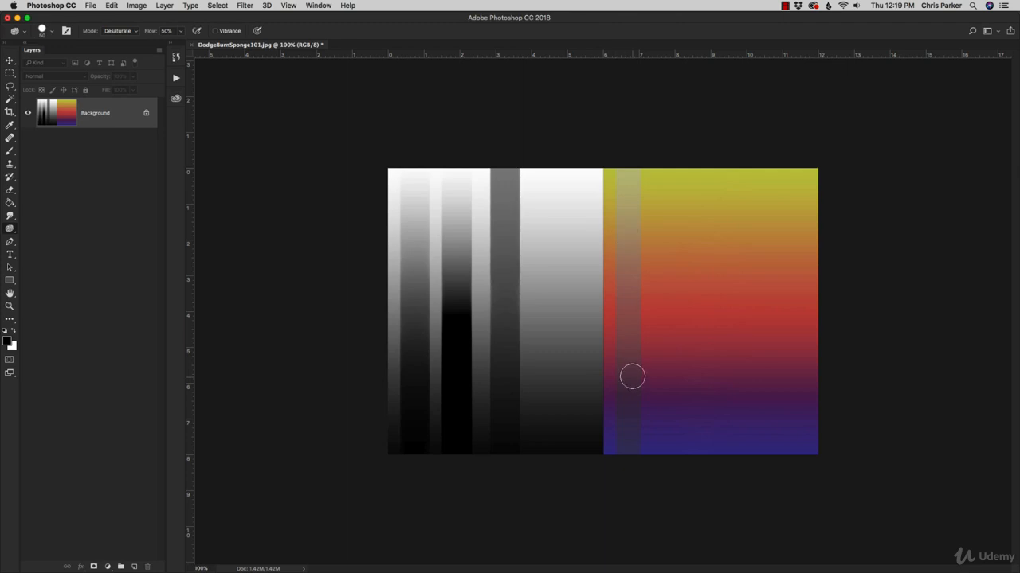
pyautogui.click(224, 31)
pyautogui.moveTo(658, 154)
pyautogui.mouseDown()
pyautogui.moveTo(664, 473)
pyautogui.moveTo(672, 285)
pyautogui.mouseUp()
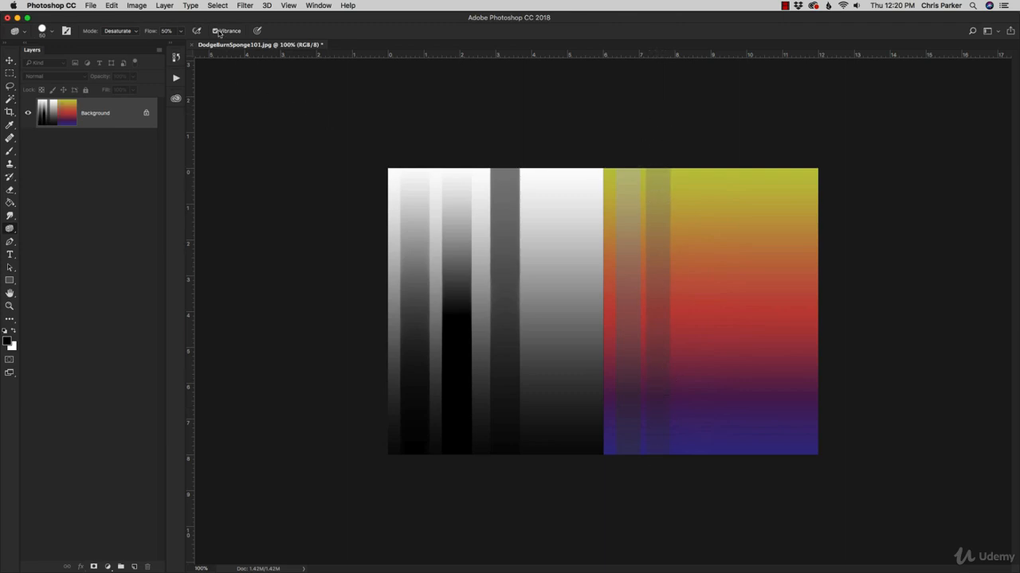
# Step: Set the Sponge Mode to Saturate and paint two more vertical strips on the color gradient, first without Vibrance and then with it
pyautogui.click(139, 32)
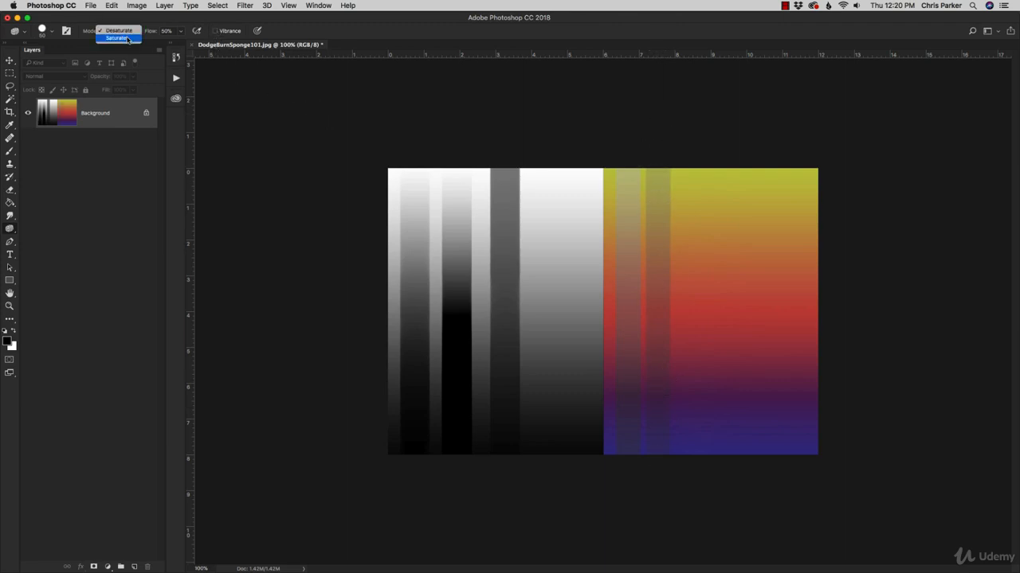
pyautogui.click(128, 40)
pyautogui.moveTo(696, 154)
pyautogui.mouseDown()
pyautogui.moveTo(695, 264)
pyautogui.moveTo(697, 202)
pyautogui.moveTo(702, 211)
pyautogui.moveTo(682, 200)
pyautogui.moveTo(683, 188)
pyautogui.moveTo(691, 438)
pyautogui.moveTo(703, 471)
pyautogui.mouseUp()
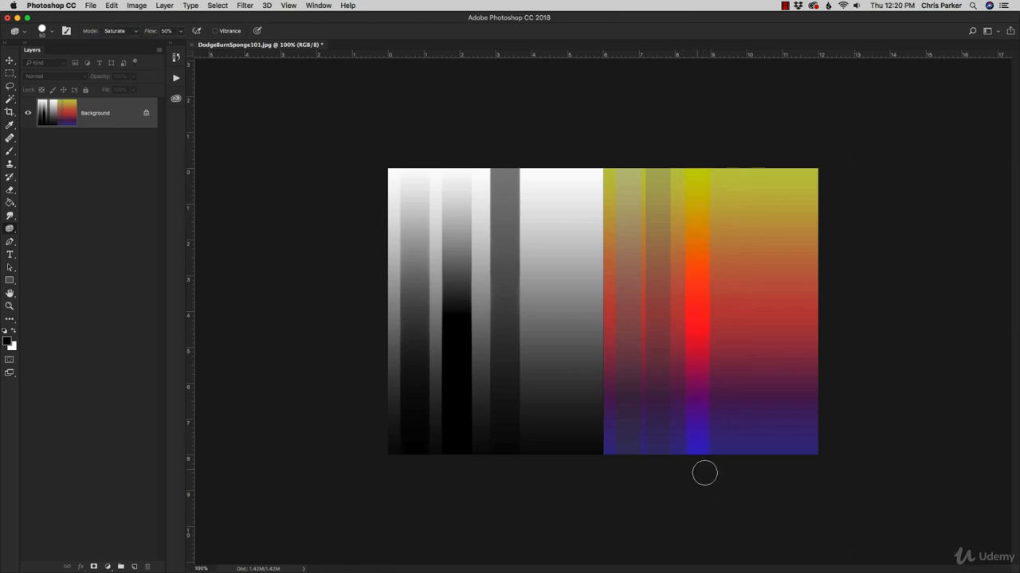
pyautogui.click(226, 32)
pyautogui.moveTo(738, 152)
pyautogui.mouseDown()
pyautogui.moveTo(737, 469)
pyautogui.moveTo(740, 448)
pyautogui.mouseUp()
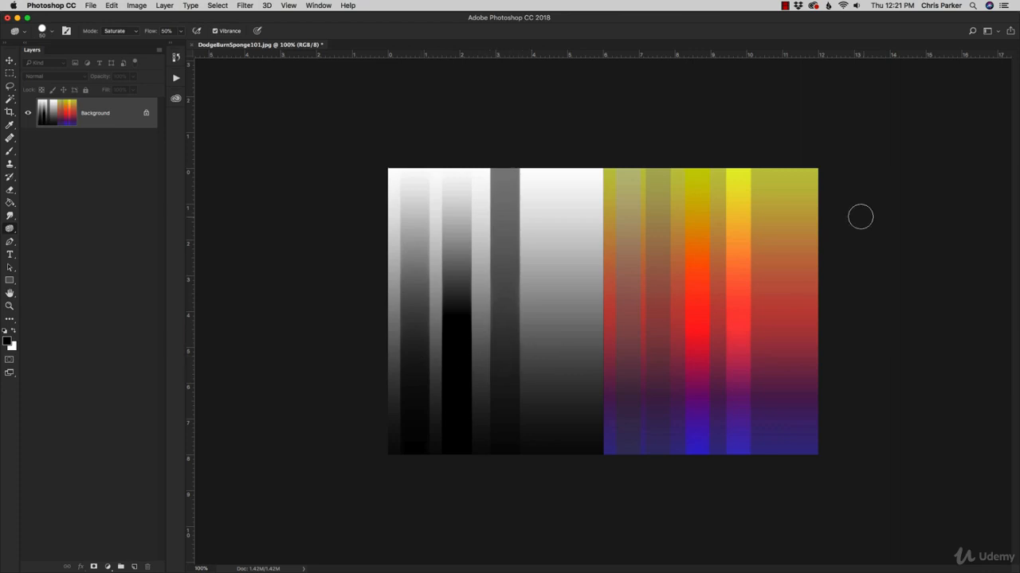
# Step: Try another saturated vertical strip near the right edge of the color gradient with Vibrance on, and undo it
pyautogui.moveTo(788, 144); pyautogui.dragTo(795, 468)
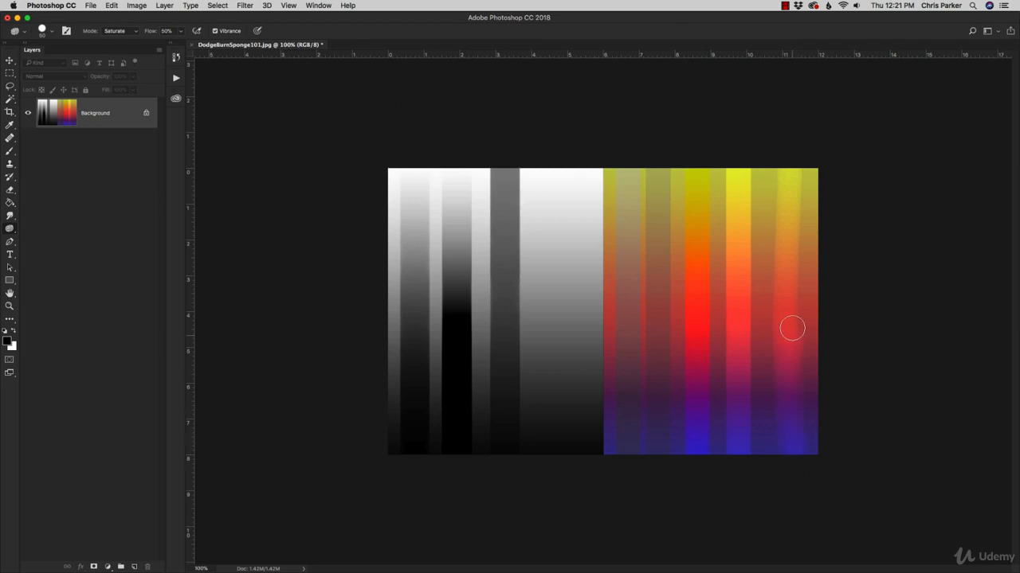
pyautogui.moveTo(791, 275)
pyautogui.mouseDown()
pyautogui.moveTo(794, 409)
pyautogui.moveTo(781, 366)
pyautogui.moveTo(786, 318)
pyautogui.moveTo(776, 381)
pyautogui.mouseUp()
pyautogui.press('super+z')
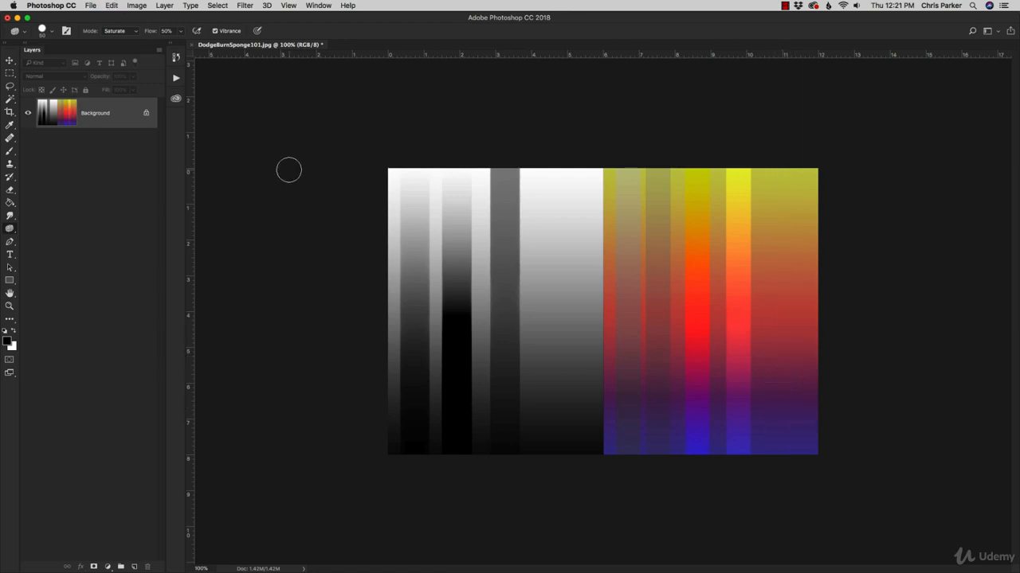